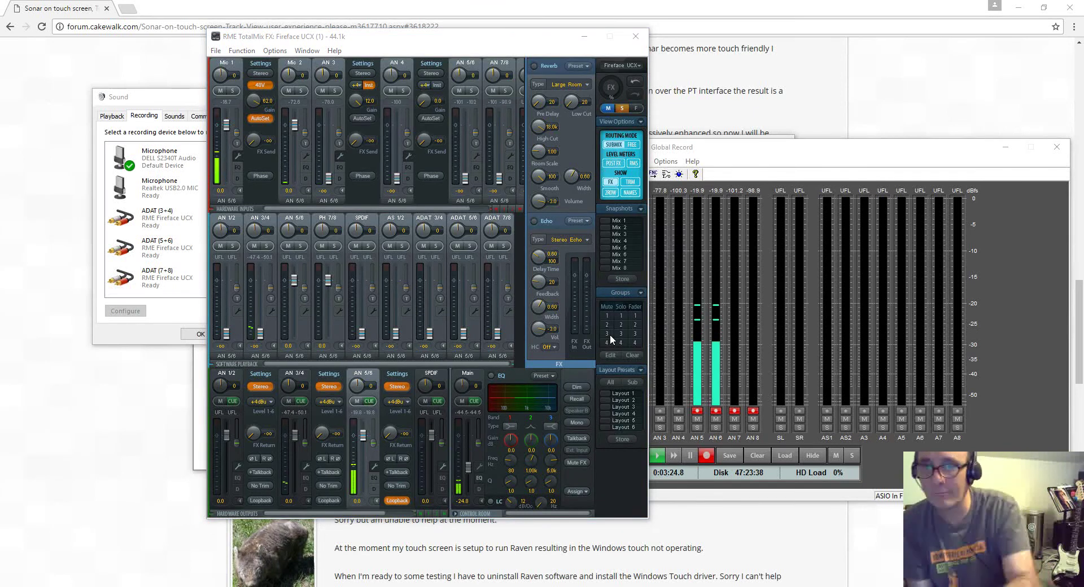
# Close the Sound settings dialog and bring the Notepad list of touchscreen tasks to the front for reading.
pyautogui.click(149, 97)
pyautogui.click(200, 334)
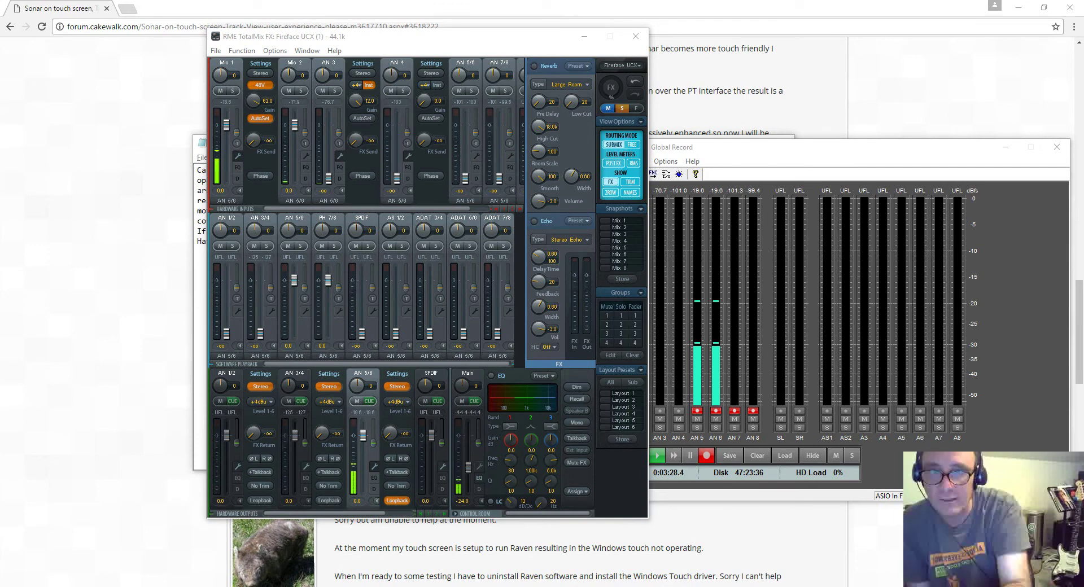
pyautogui.hotkey('alt', 'Tab')
pyautogui.press('Tab')
pyautogui.press('Tab')
pyautogui.press('Tab')
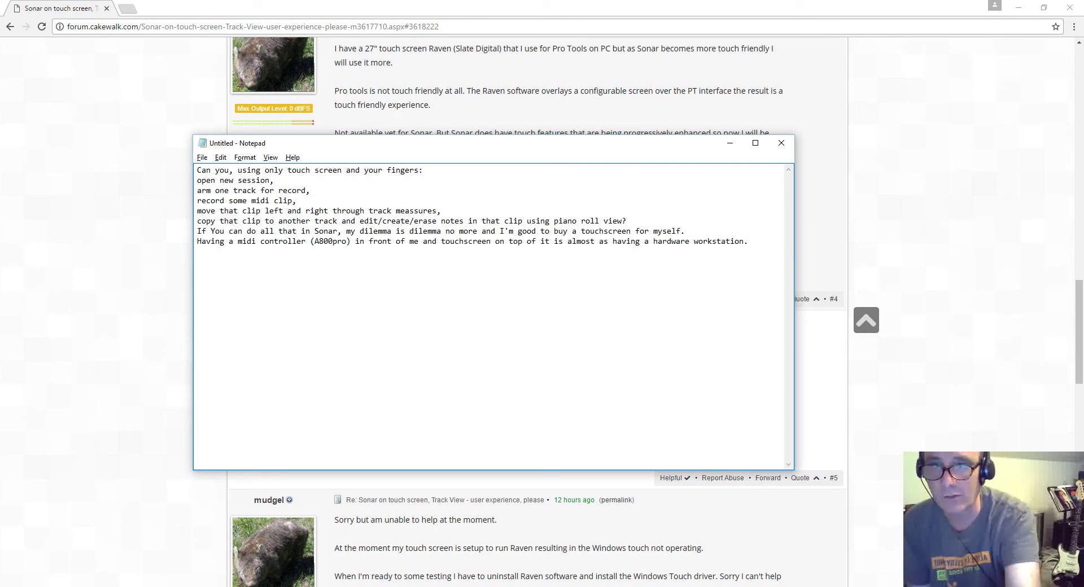
# Switch to SONAR Platinum and create a new project from a template, named "hi", with a 44100 sample rate.
pyautogui.hotkey('alt', 'Tab')
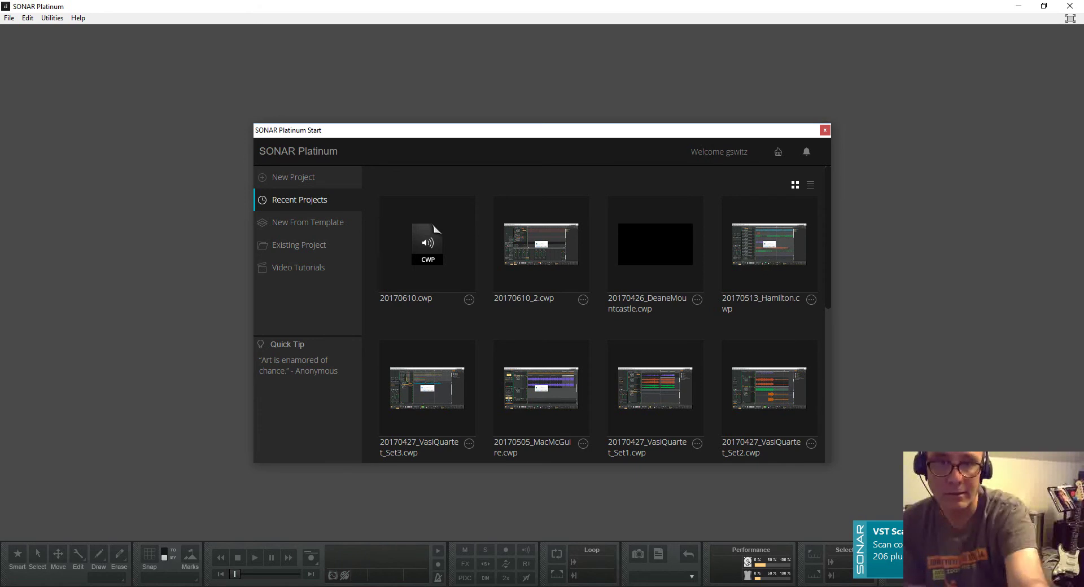
pyautogui.click(293, 222)
pyautogui.click(409, 233)
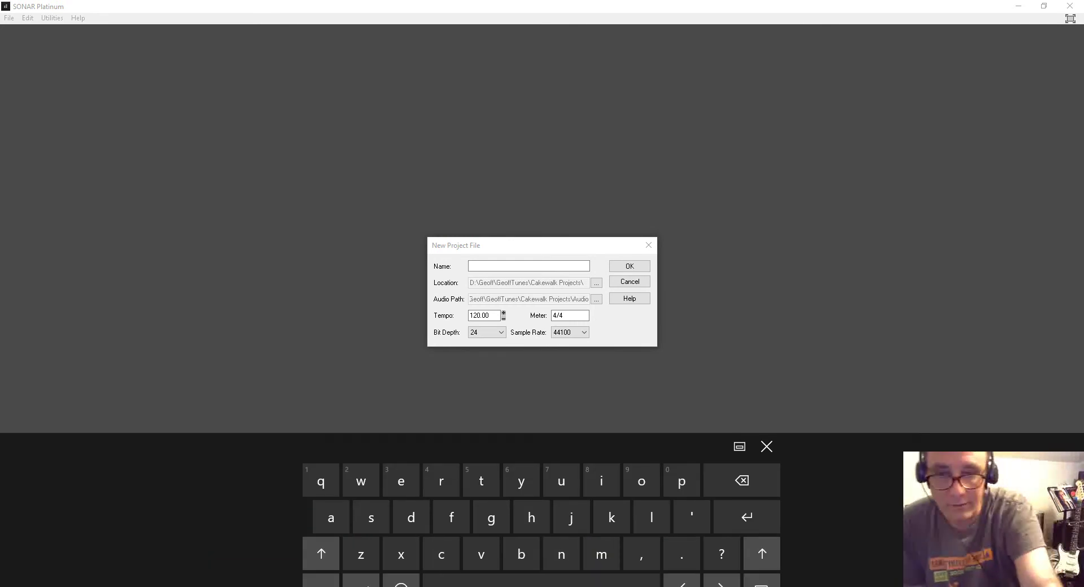
pyautogui.click(531, 518)
pyautogui.click(602, 480)
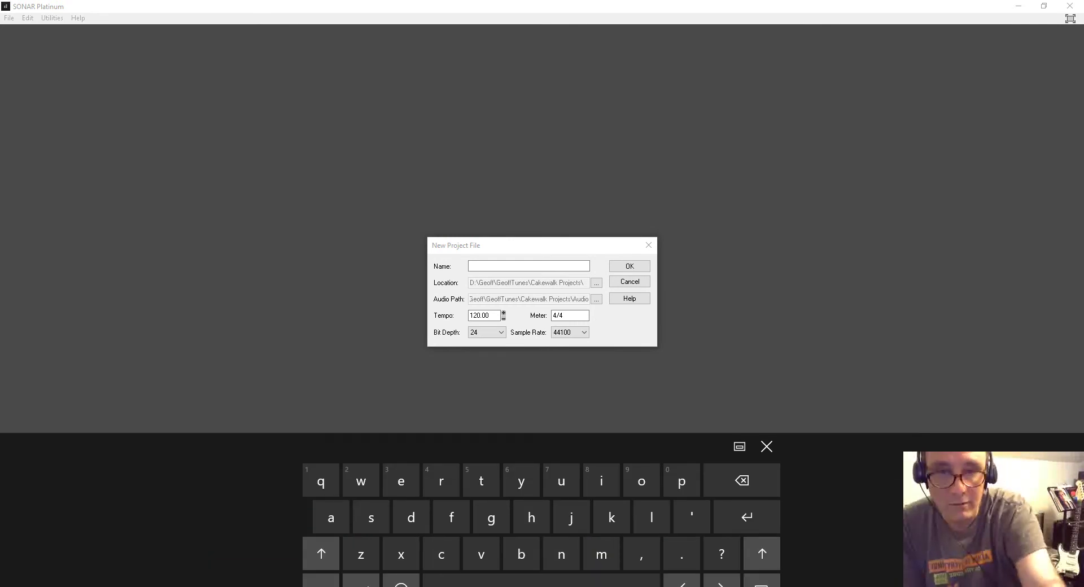
pyautogui.click(520, 267)
pyautogui.write('h')
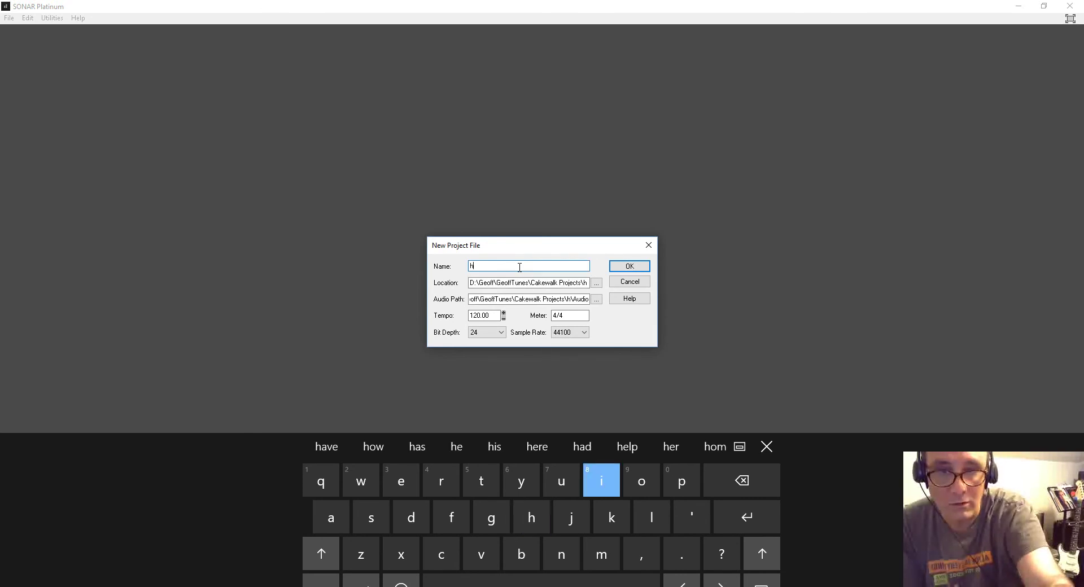
pyautogui.write('i')
pyautogui.click(571, 332)
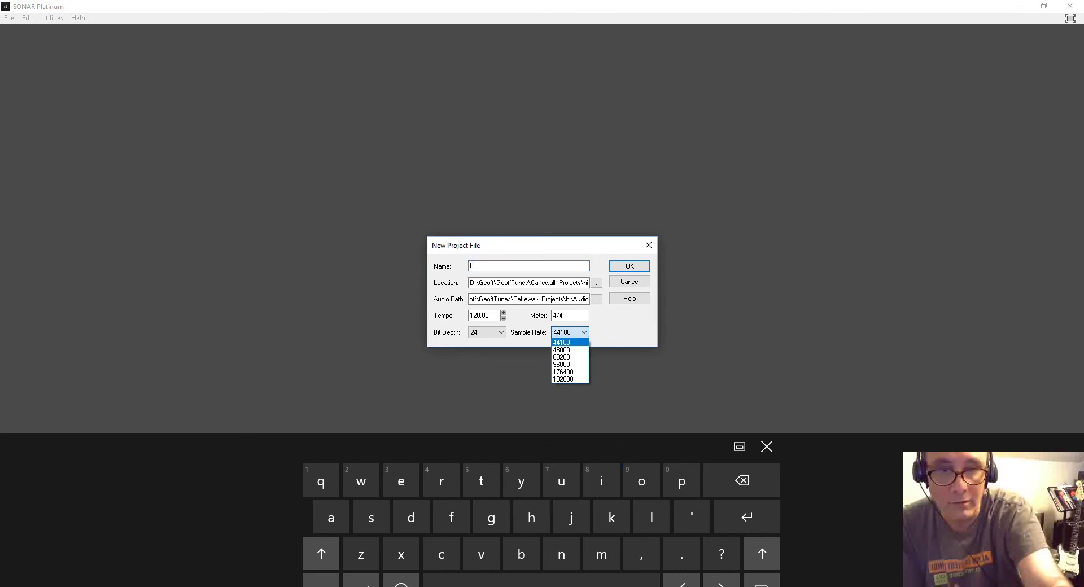
pyautogui.click(639, 337)
pyautogui.click(629, 267)
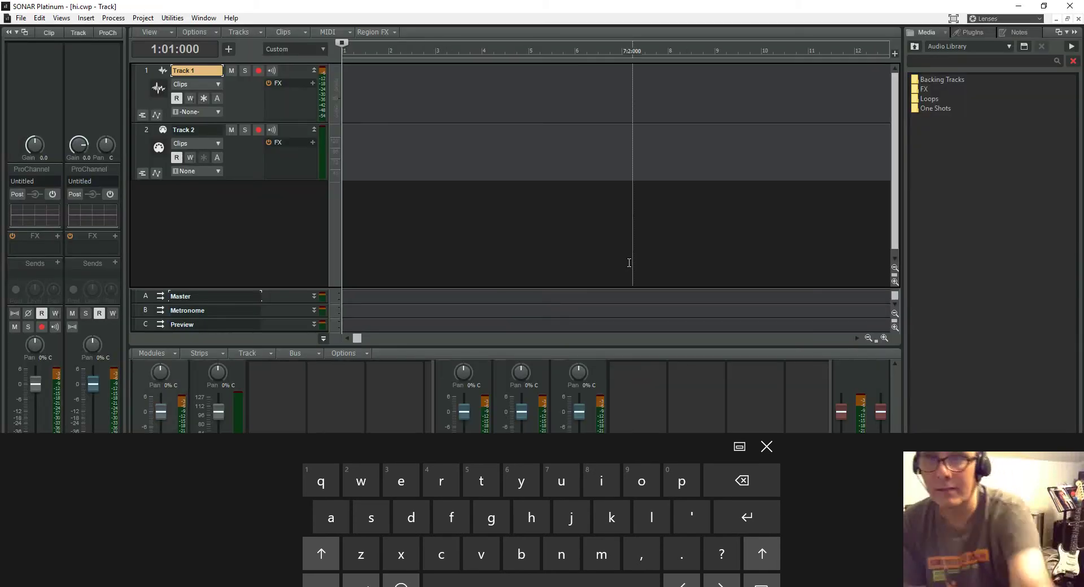
# Arm Track 1, dismiss the on-screen keyboard, and record a short audio clip from the project start.
pyautogui.click(258, 71)
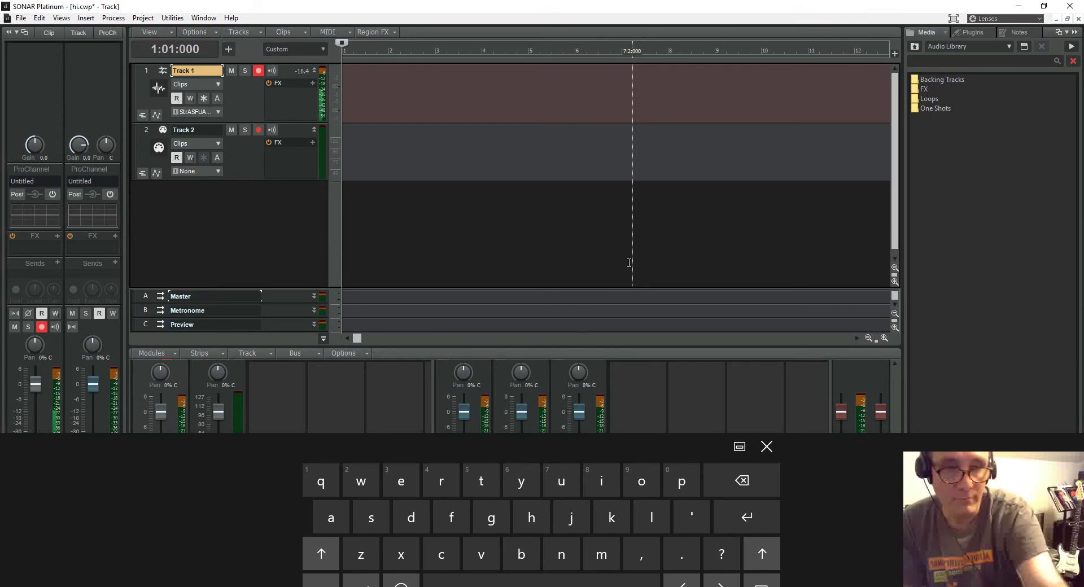
pyautogui.click(767, 446)
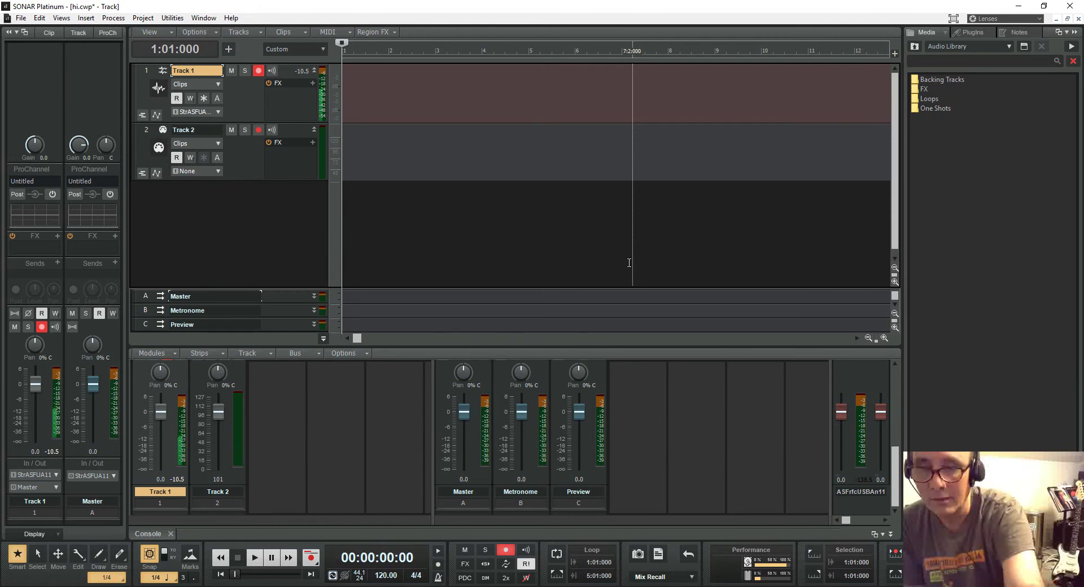
pyautogui.press('r')
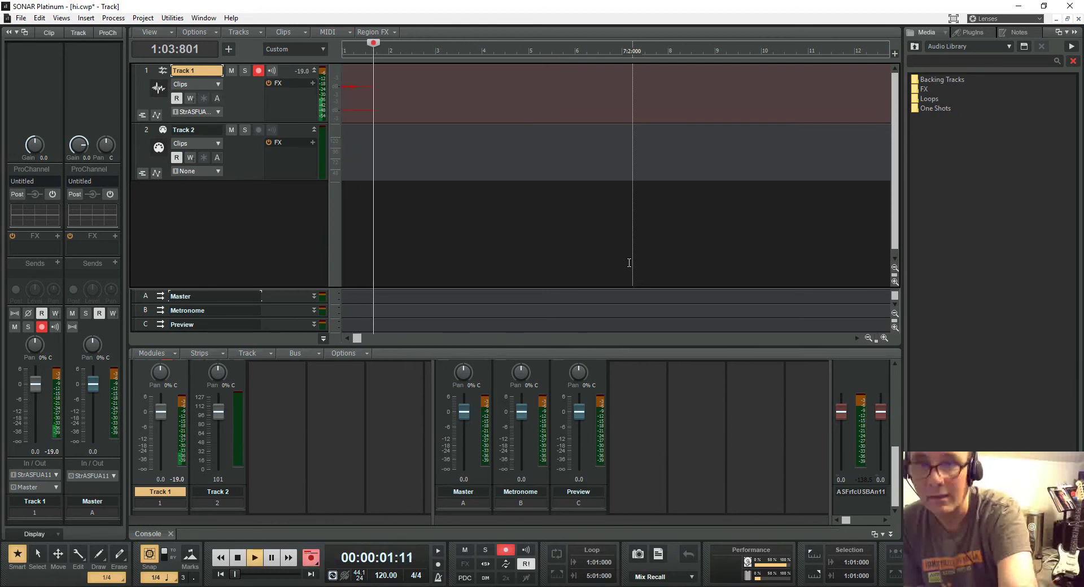
pyautogui.press('space')
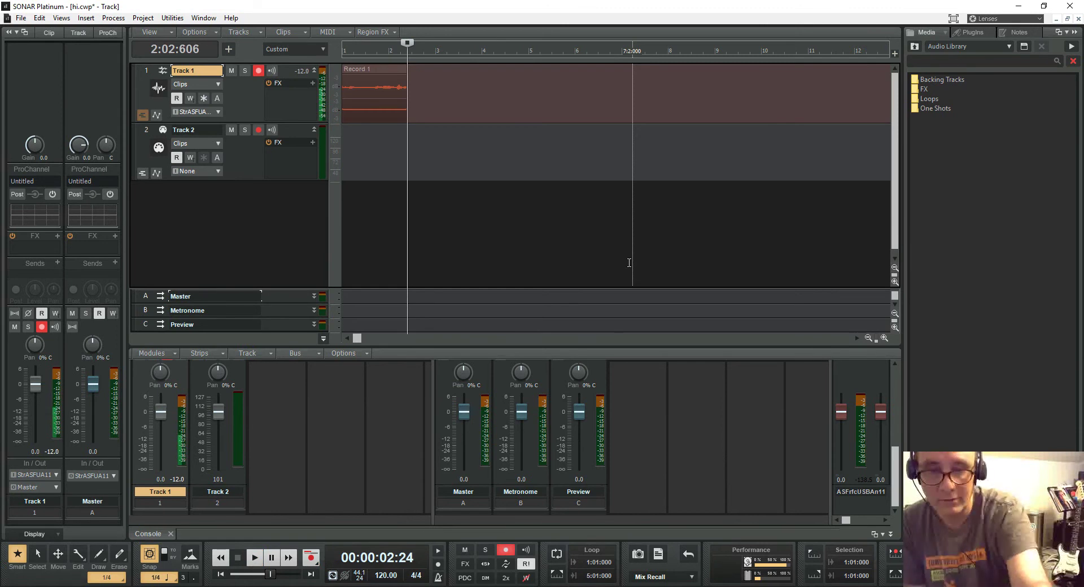
# After checking the Notepad task list, arm Track 2 instead of Track 1 and record a MIDI clip on it.
pyautogui.hotkey('alt', 'Tab')
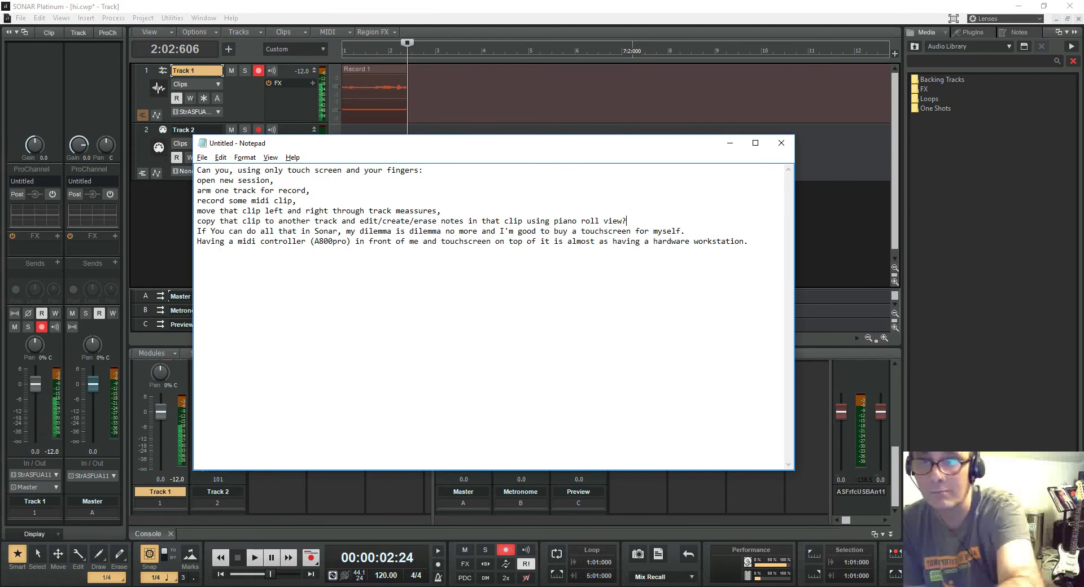
pyautogui.hotkey('alt', 'Tab')
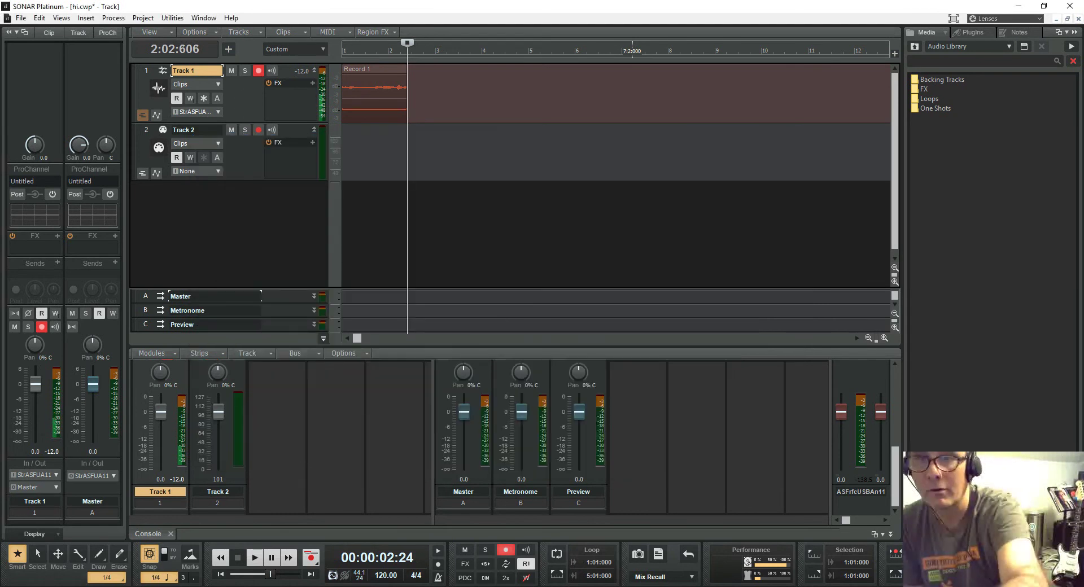
pyautogui.click(258, 130)
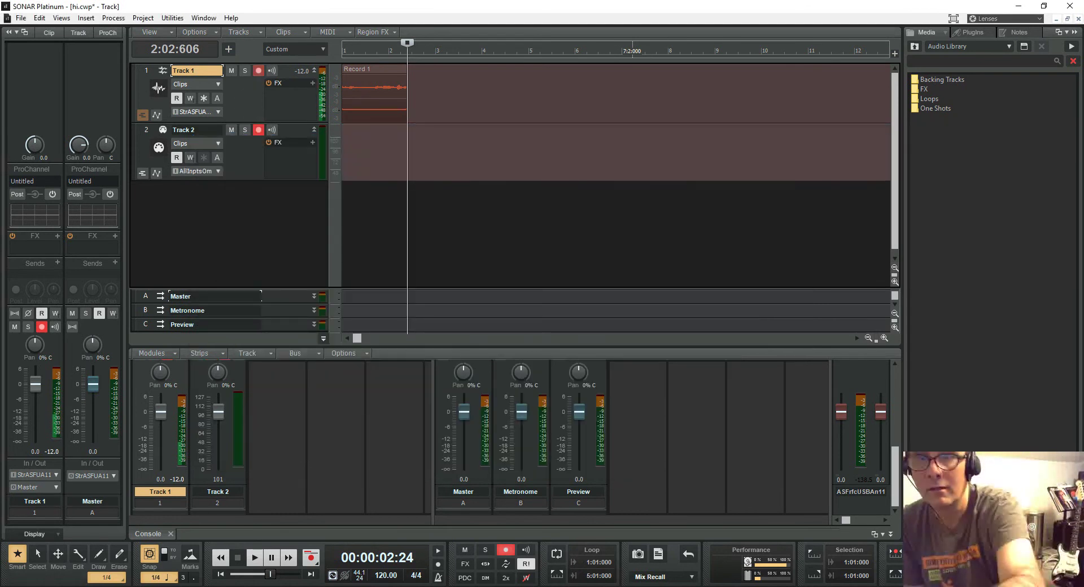
pyautogui.click(258, 70)
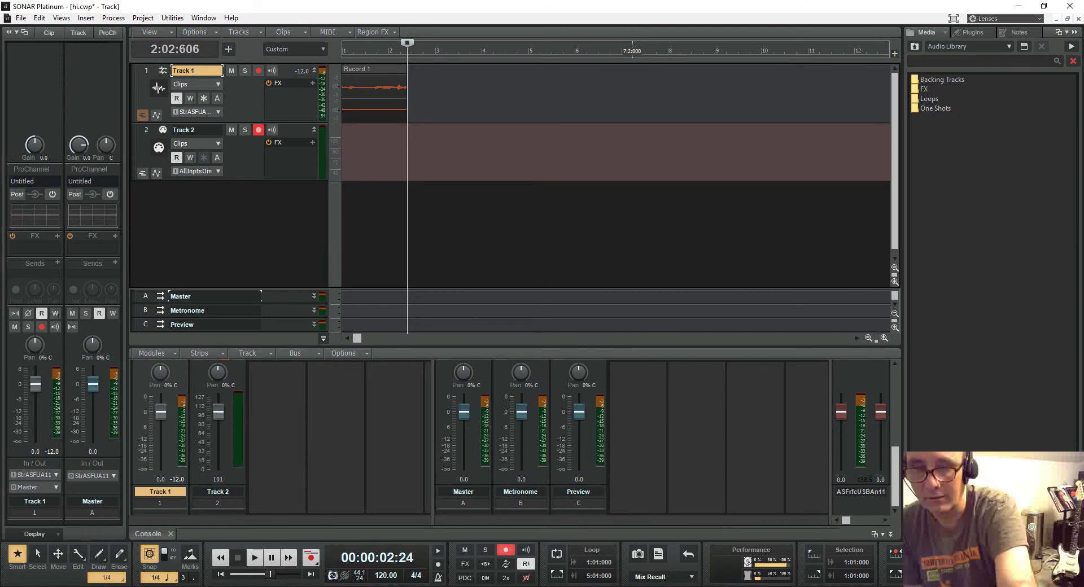
pyautogui.press('space')
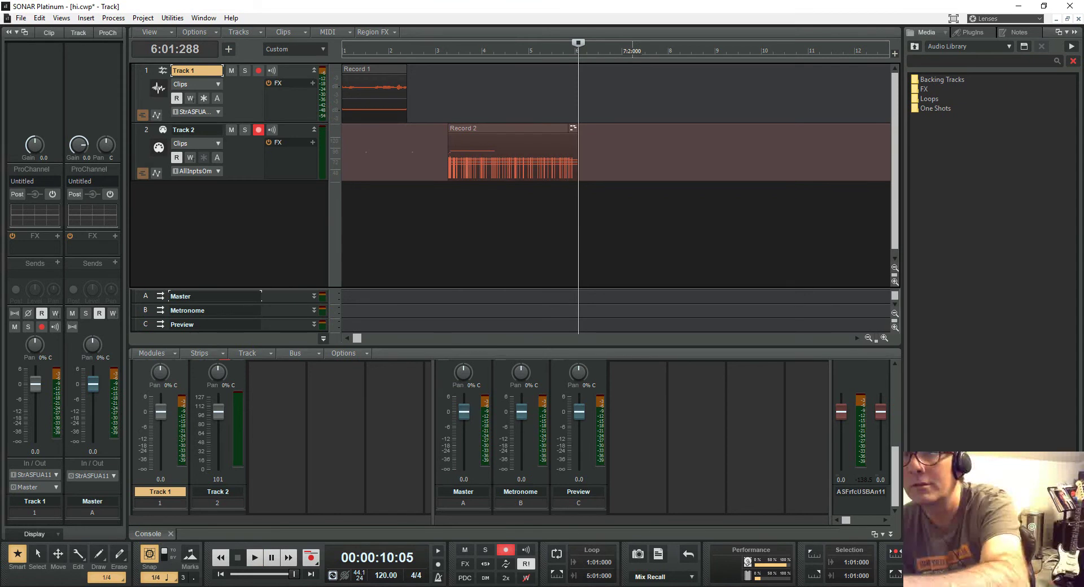
# Reread the remaining tasks in the Notepad list and return to SONAR Platinum.
pyautogui.hotkey('alt', 'v')
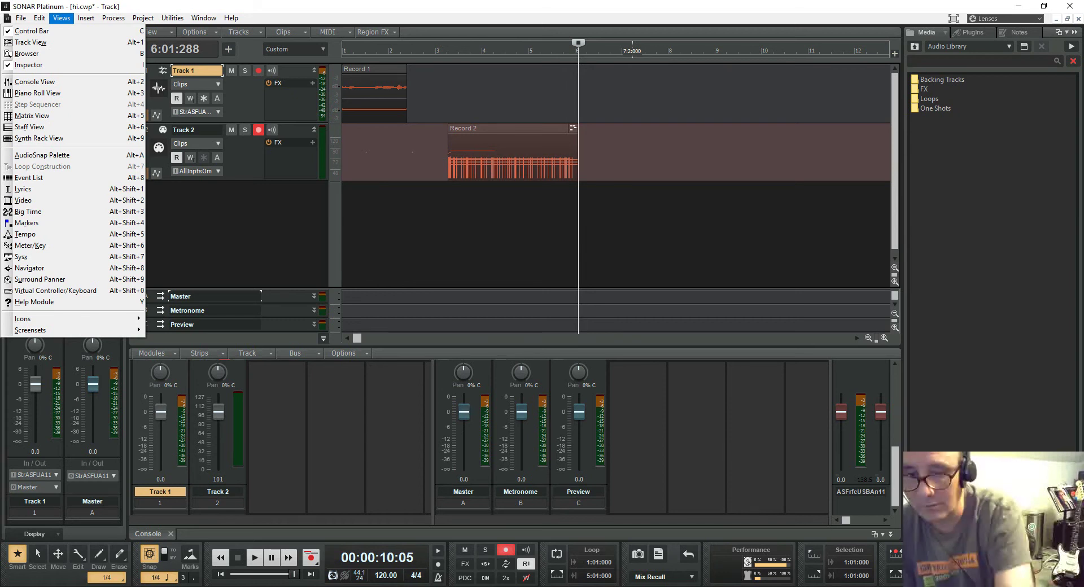
pyautogui.hotkey('alt', 'Tab')
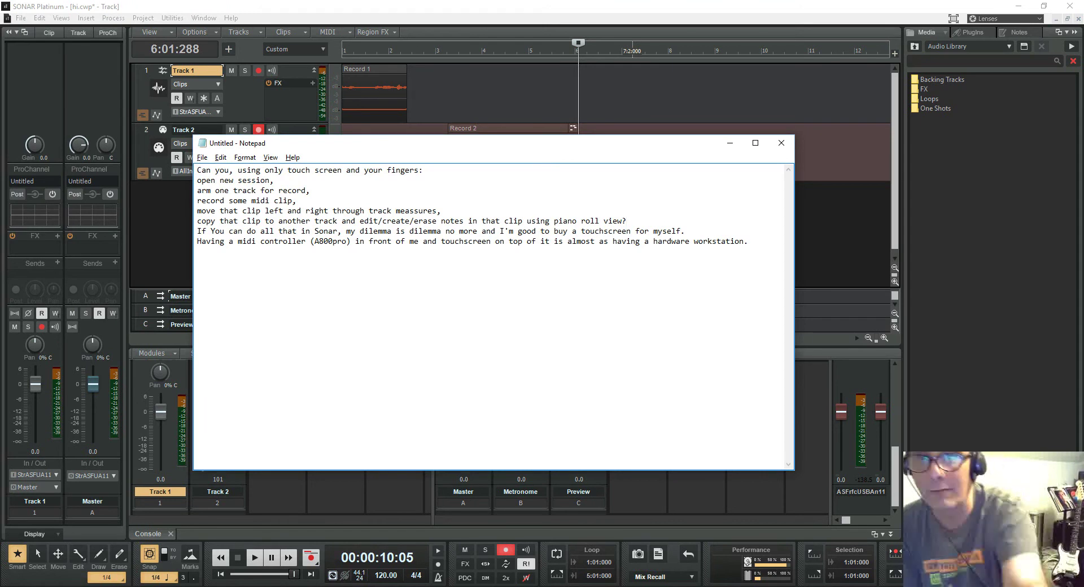
pyautogui.hotkey('alt', 'Tab')
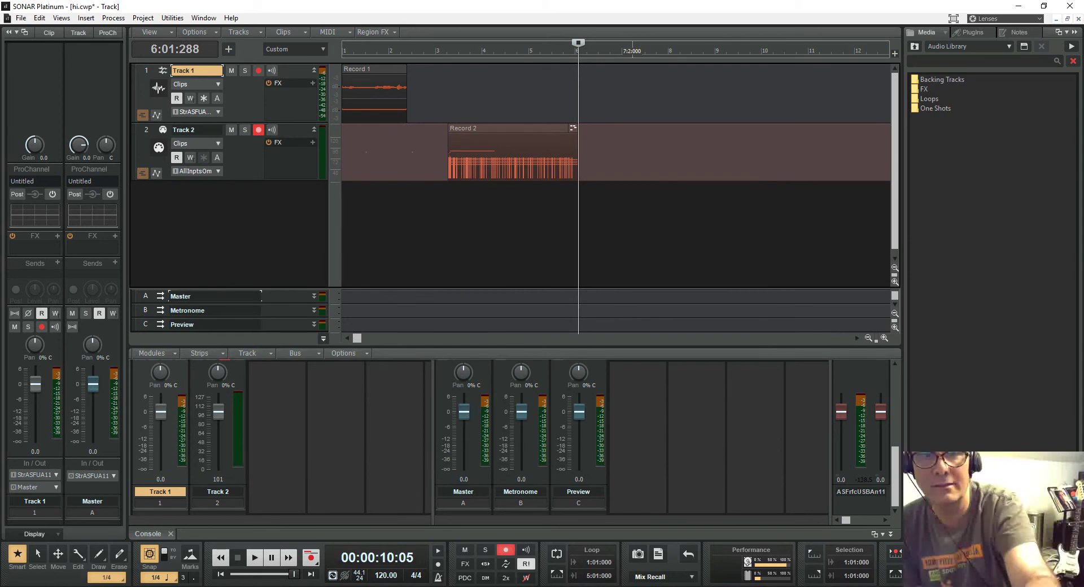
# Cut the Record 2 MIDI clip from Track 2 and move the playhead to 8:01:000.
pyautogui.hotkey('ctrl', 'Right')
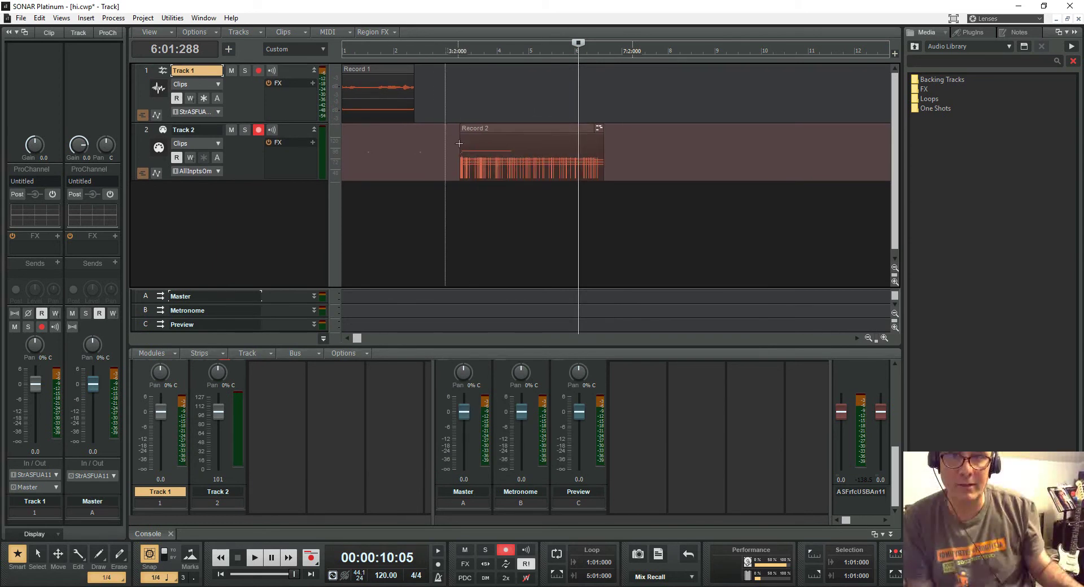
pyautogui.moveTo(449, 139); pyautogui.dragTo(600, 205)
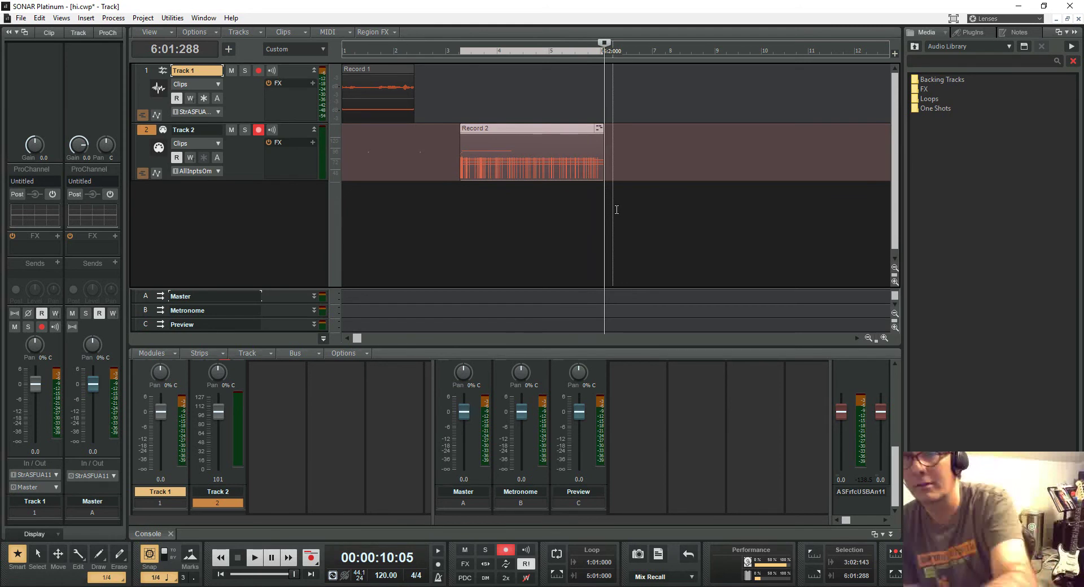
pyautogui.click(1044, 5)
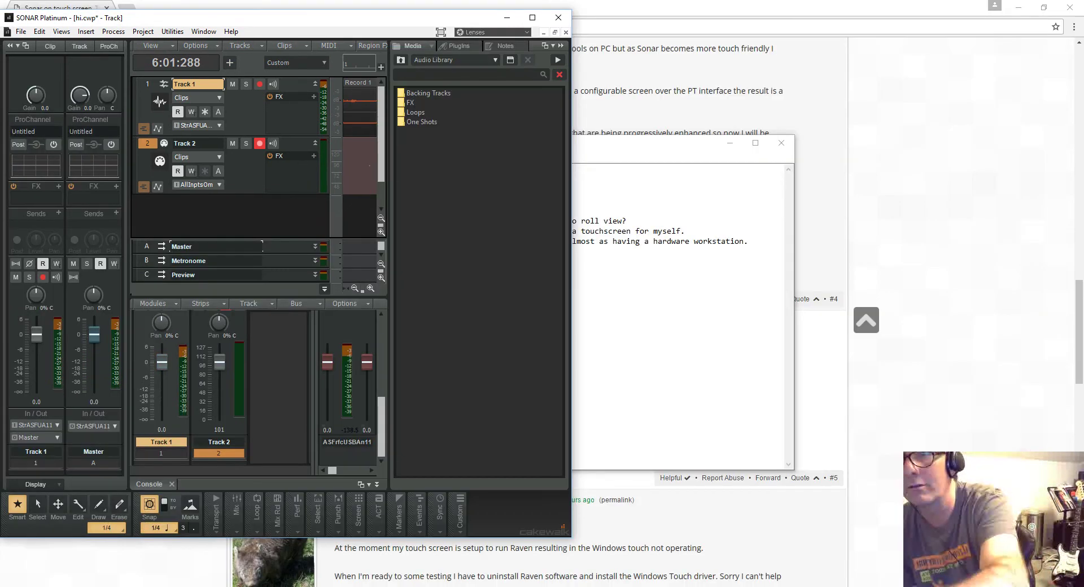
pyautogui.press('super+Up')
pyautogui.hotkey('alt', 'e')
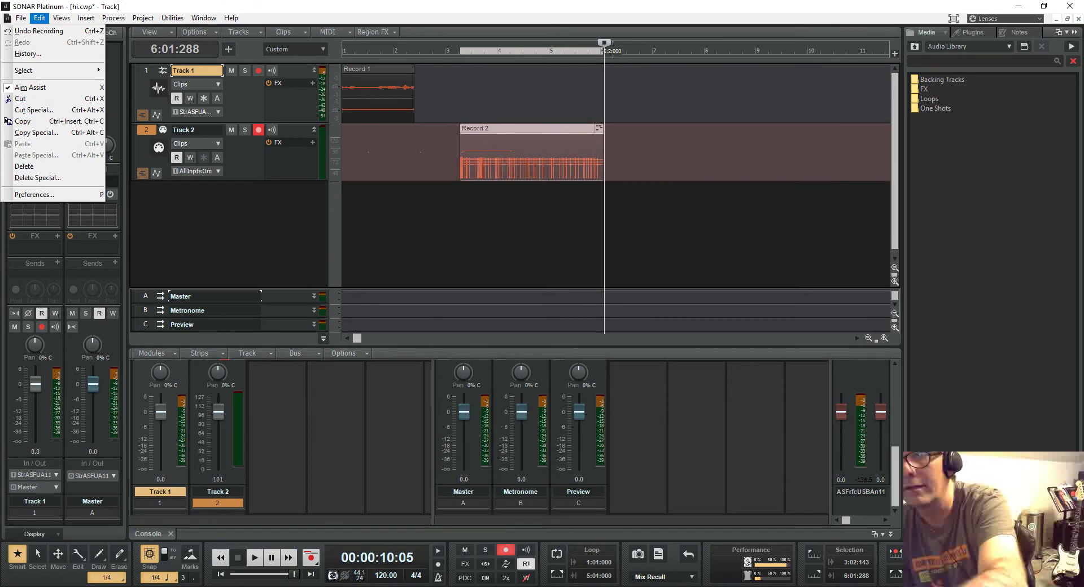
pyautogui.press('u')
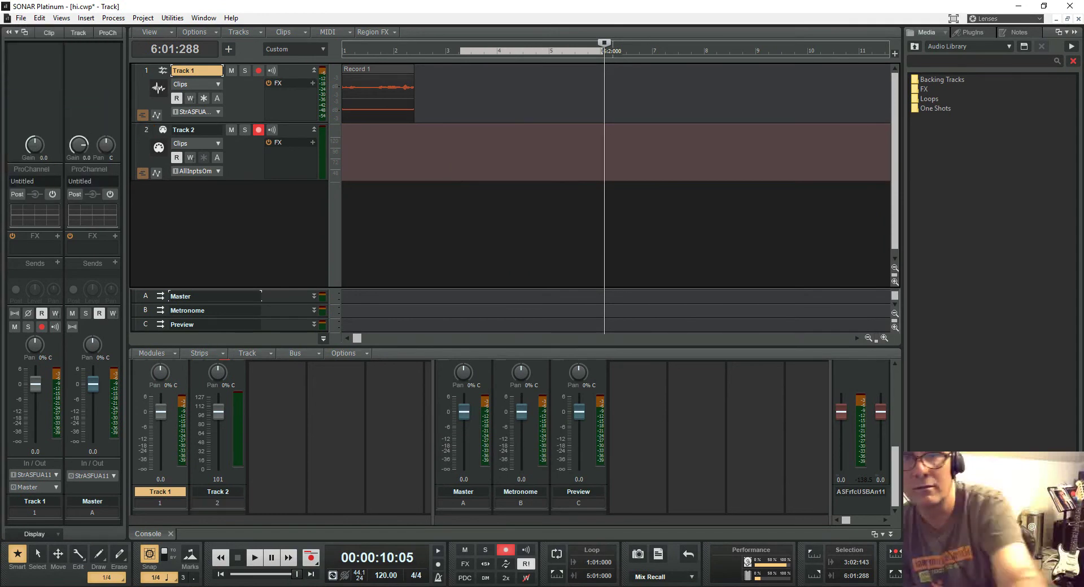
pyautogui.moveTo(604, 43); pyautogui.dragTo(703, 43)
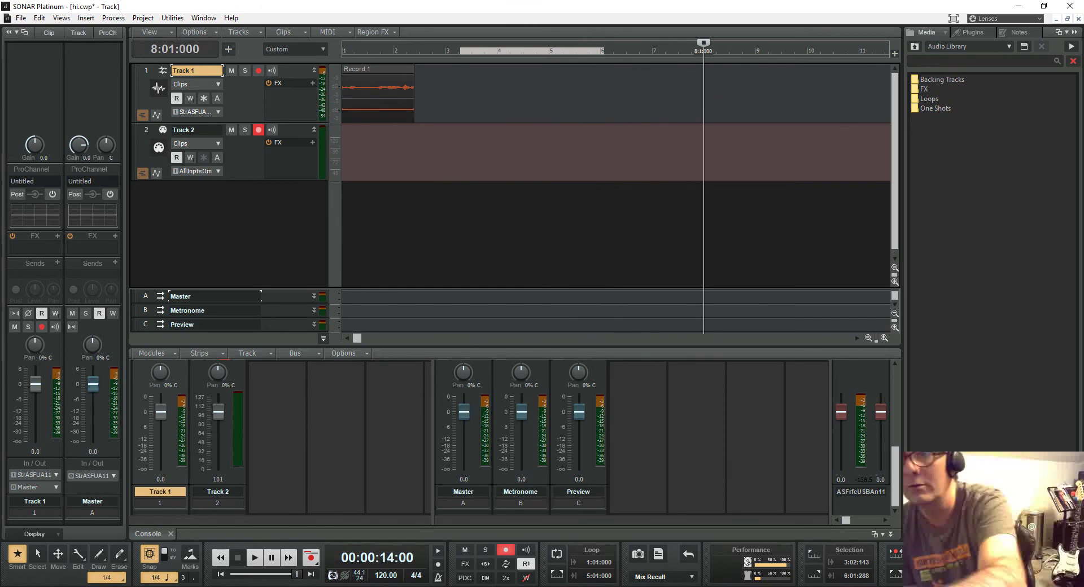
# Try to paste the cut MIDI clip at the playhead on Track 1, and undo the paste.
pyautogui.hotkey('alt', 'e')
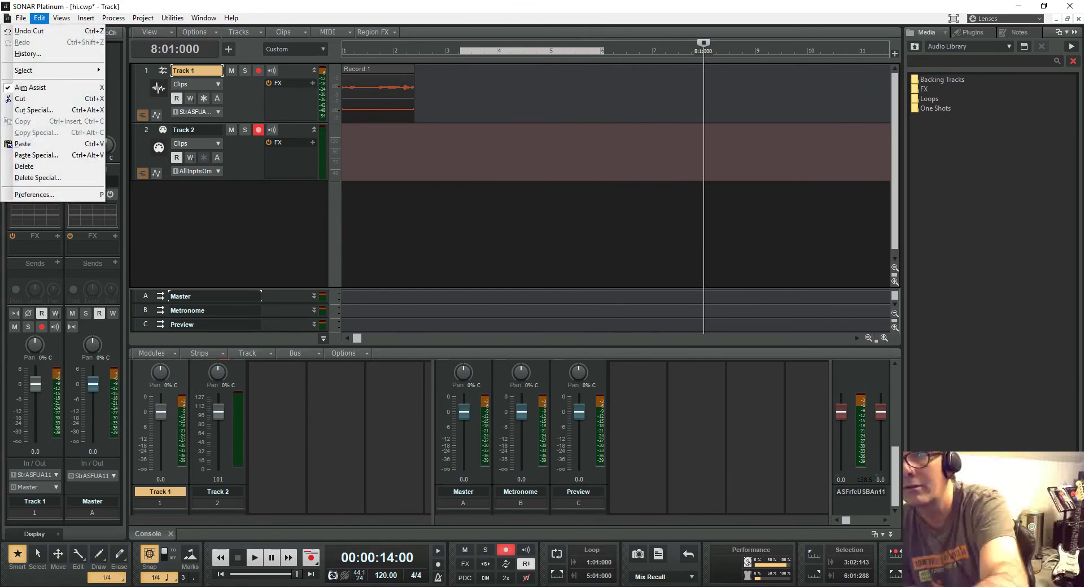
pyautogui.press('u')
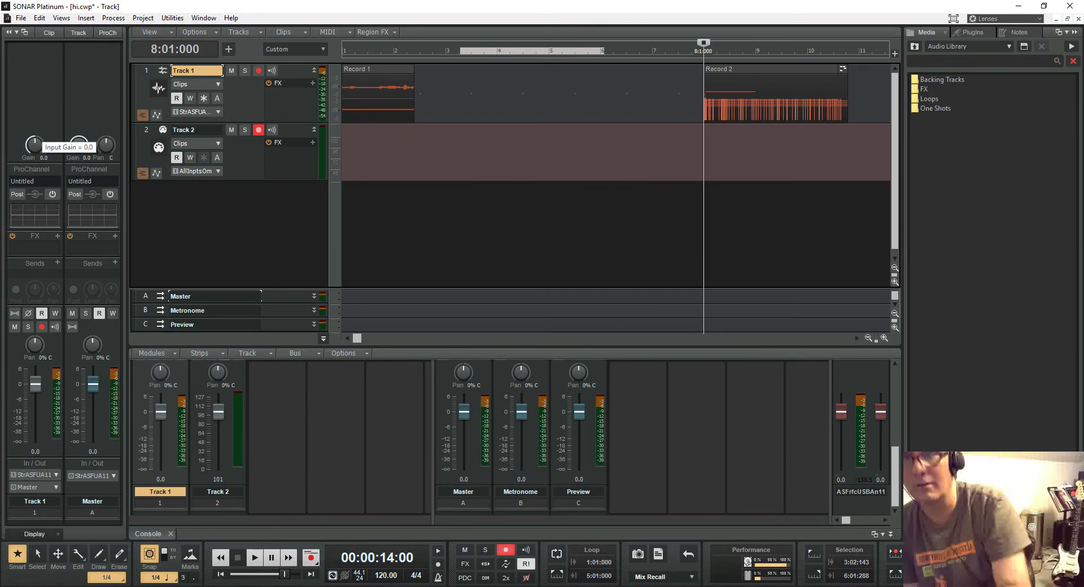
pyautogui.hotkey('alt', 'e')
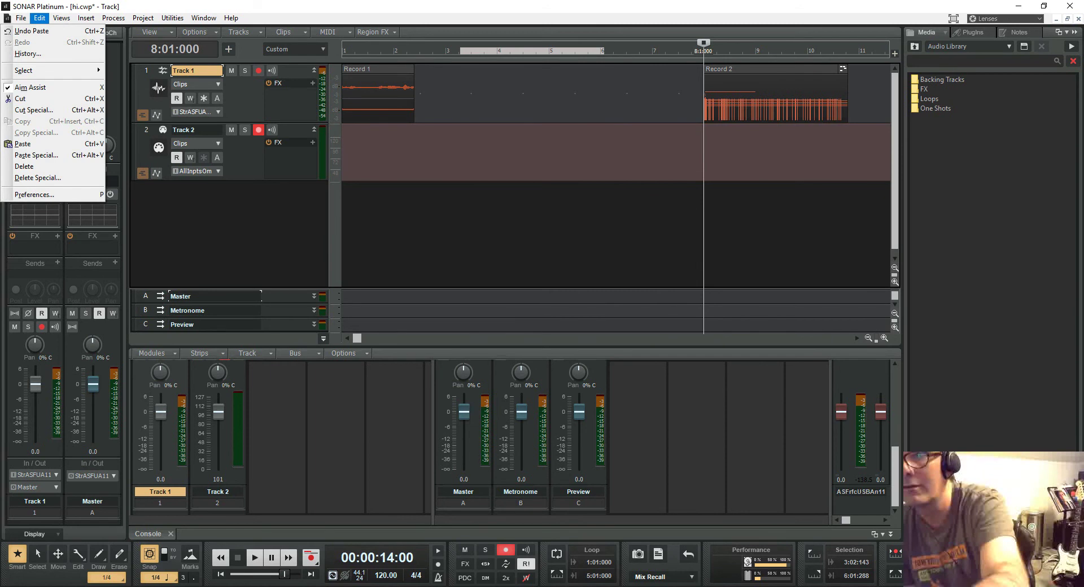
pyautogui.press('u')
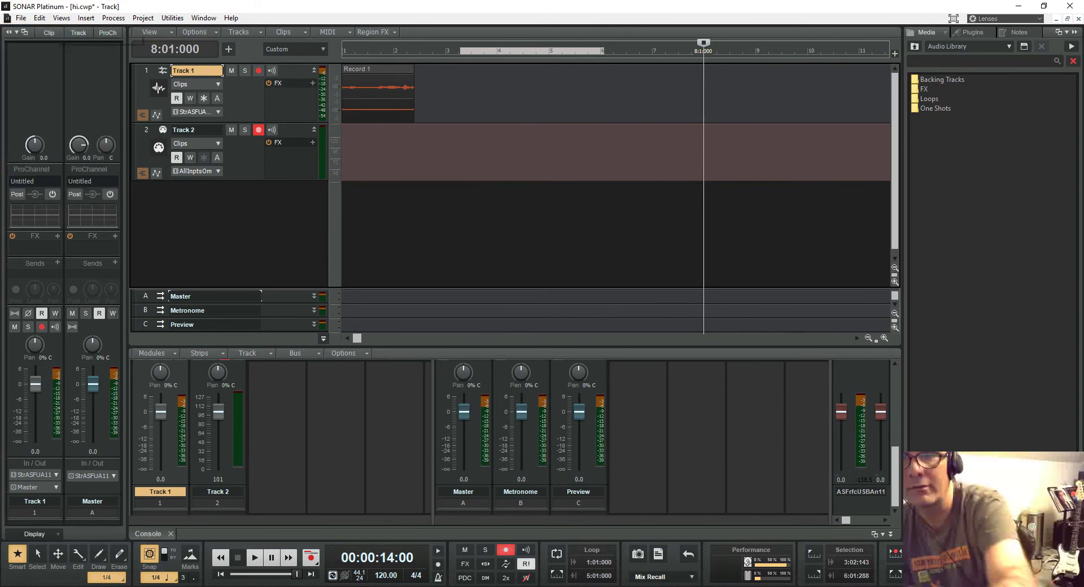
# Make Track 2 the active track and paste the cut MIDI clip there at 8:01:000.
pyautogui.press('Down')
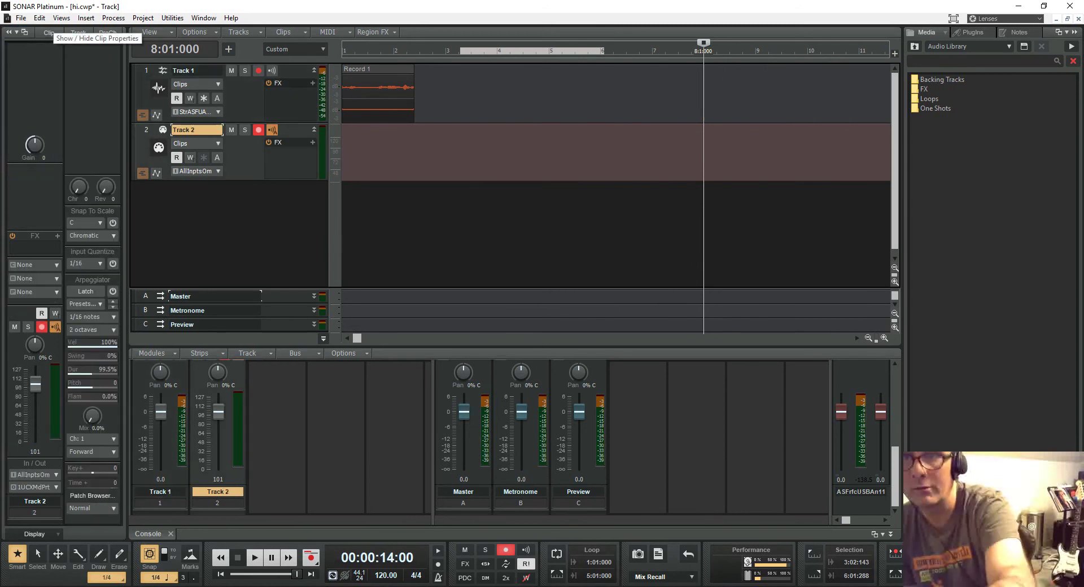
pyautogui.press('Menu')
pyautogui.click(242, 156)
pyautogui.click(148, 134)
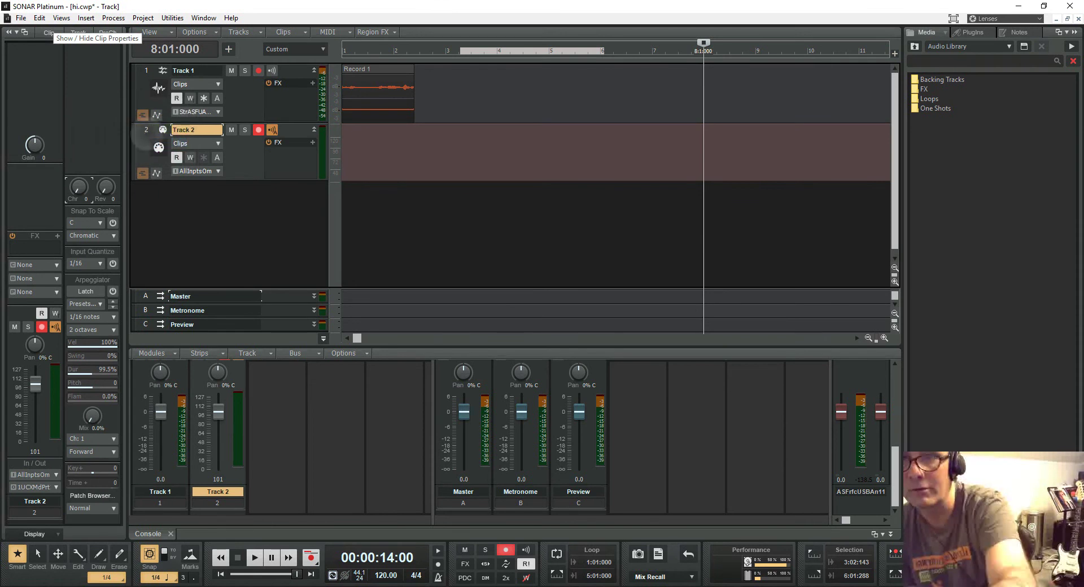
pyautogui.click(501, 153)
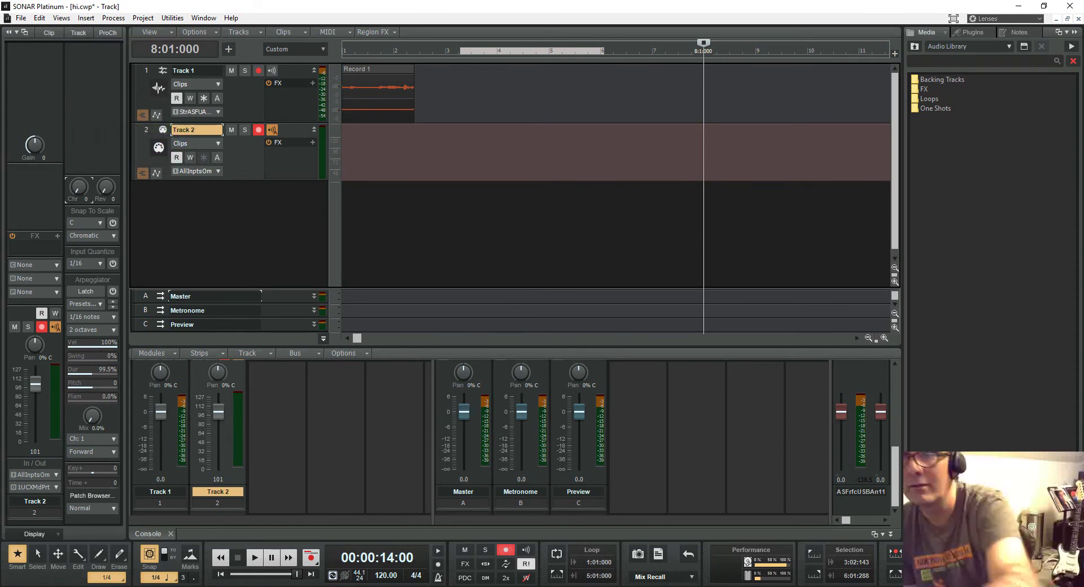
pyautogui.hotkey('alt', 'e')
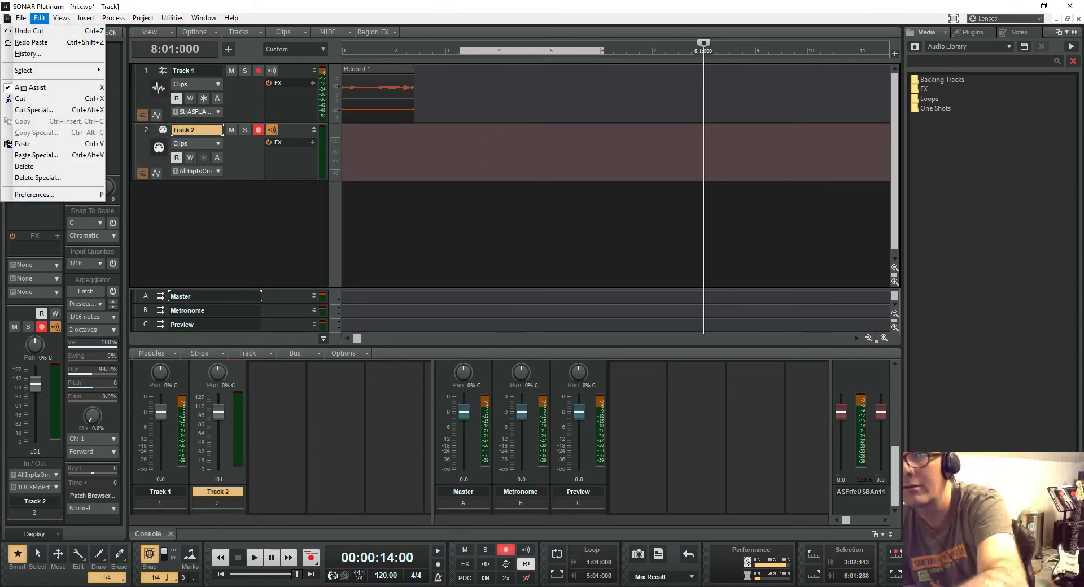
pyautogui.click(33, 144)
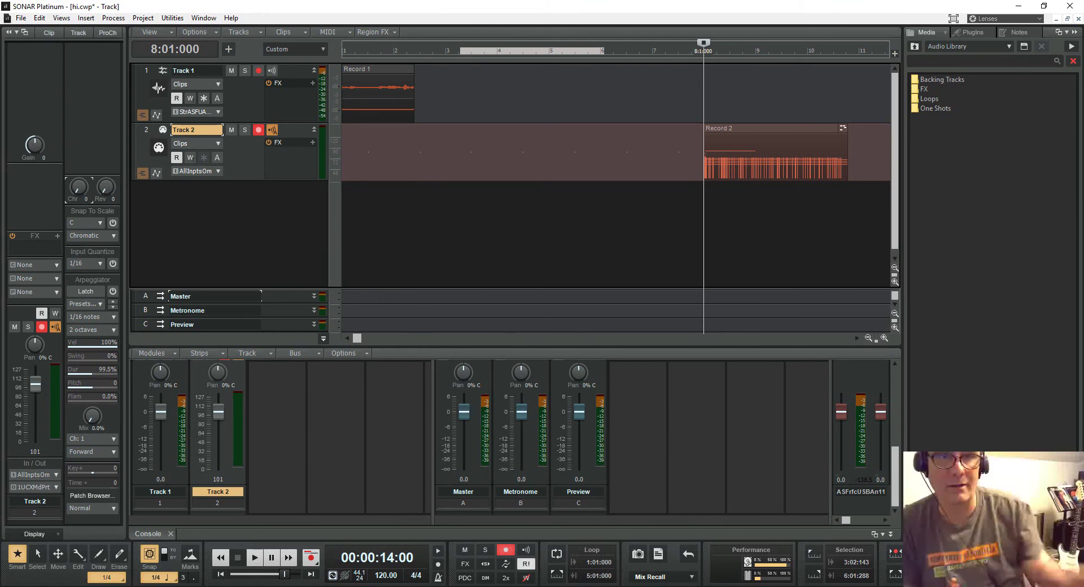
# Move the Record 2 MIDI clip on Track 2 earlier so that it starts at 4:01:000.
pyautogui.click(760, 130)
pyautogui.moveTo(760, 130); pyautogui.dragTo(562, 136)
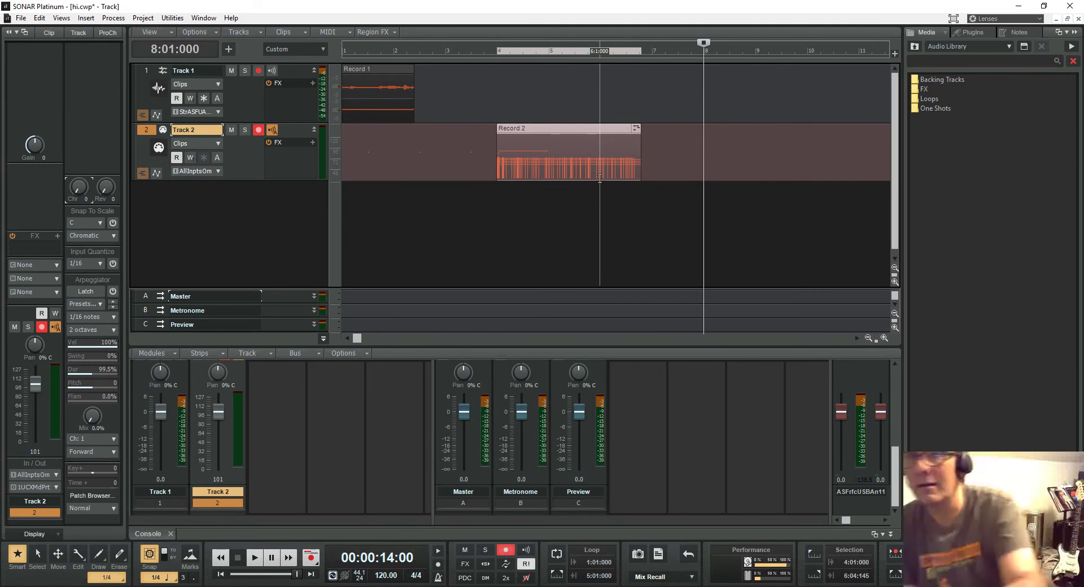
# Open the Virtual Controller keyboard and move its window below the track lanes.
pyautogui.hotkey('alt', 'v')
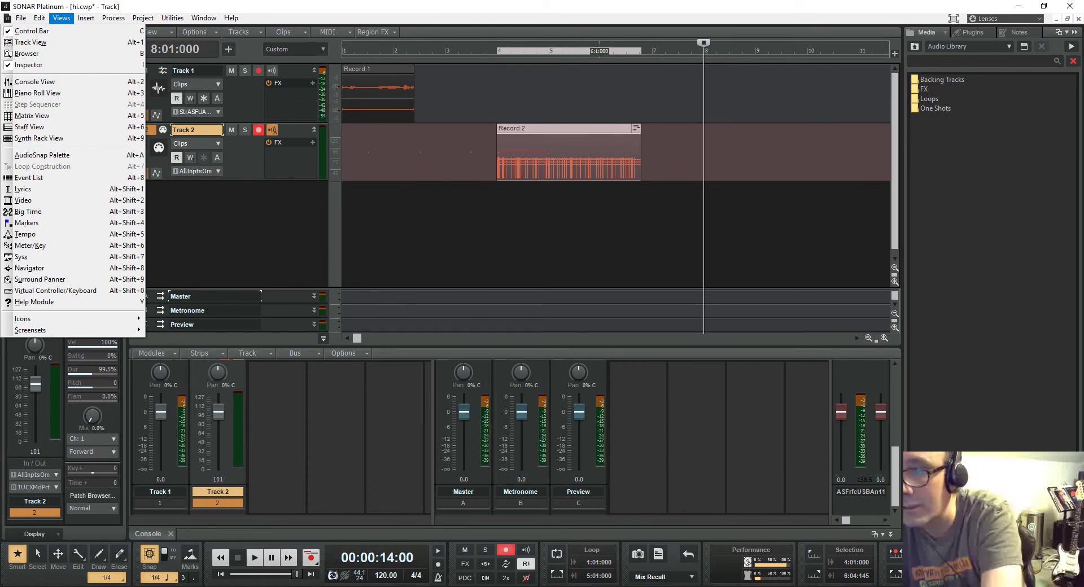
pyautogui.click(74, 291)
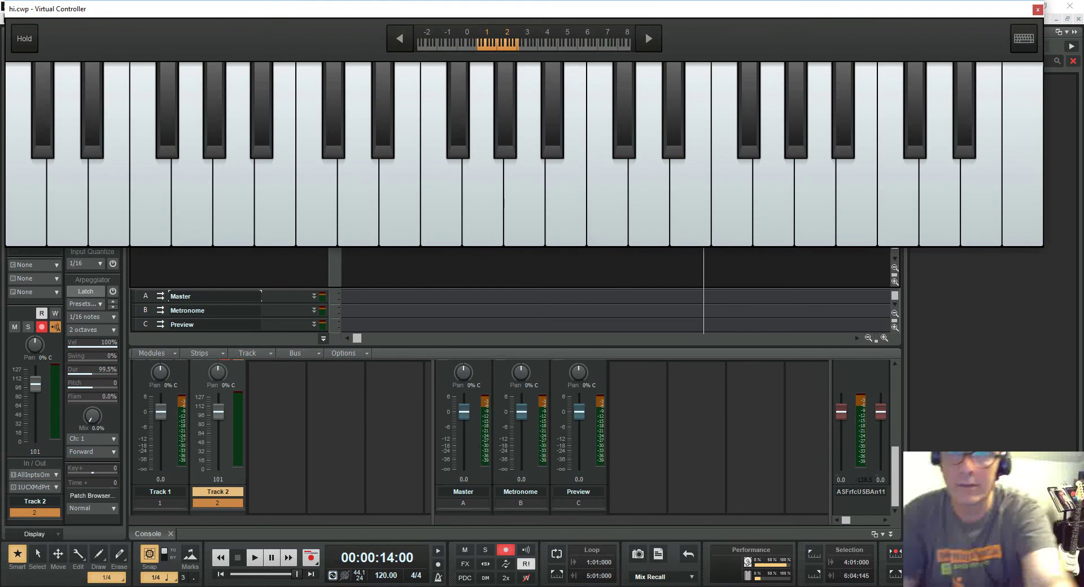
pyautogui.moveTo(569, 9); pyautogui.dragTo(600, 314)
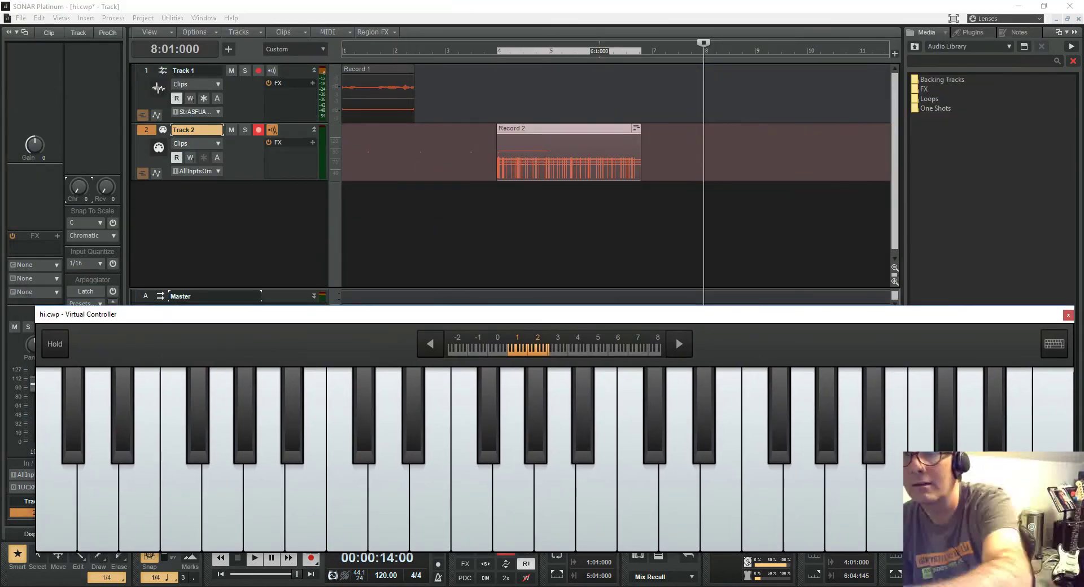
# Insert the Rapture Pro soft synth with a MIDI source track, a first synth audio output track and its property page.
pyautogui.hotkey('alt', 'i')
pyautogui.moveTo(50, 54)
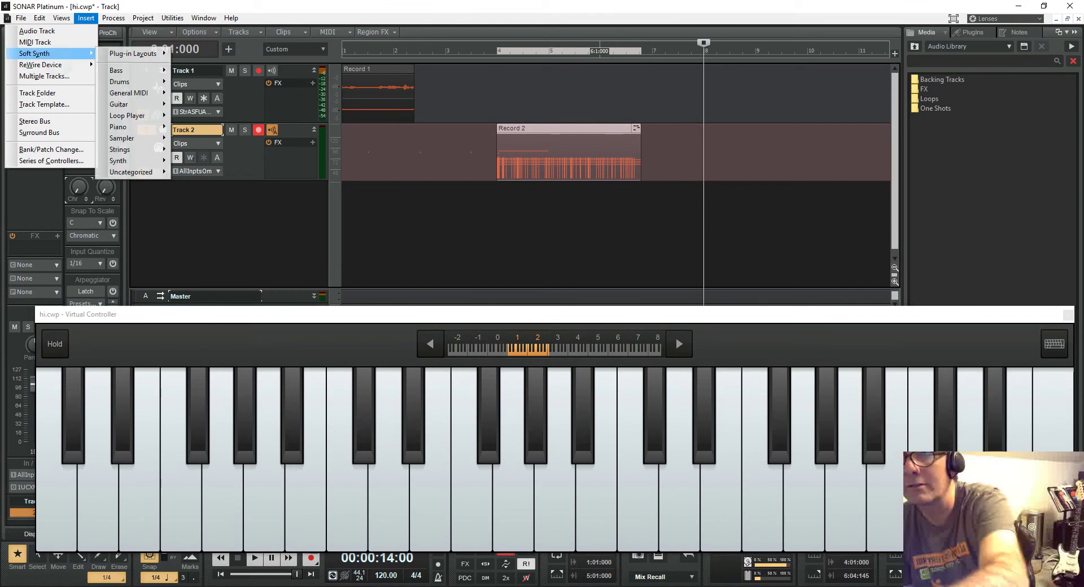
pyautogui.moveTo(118, 161)
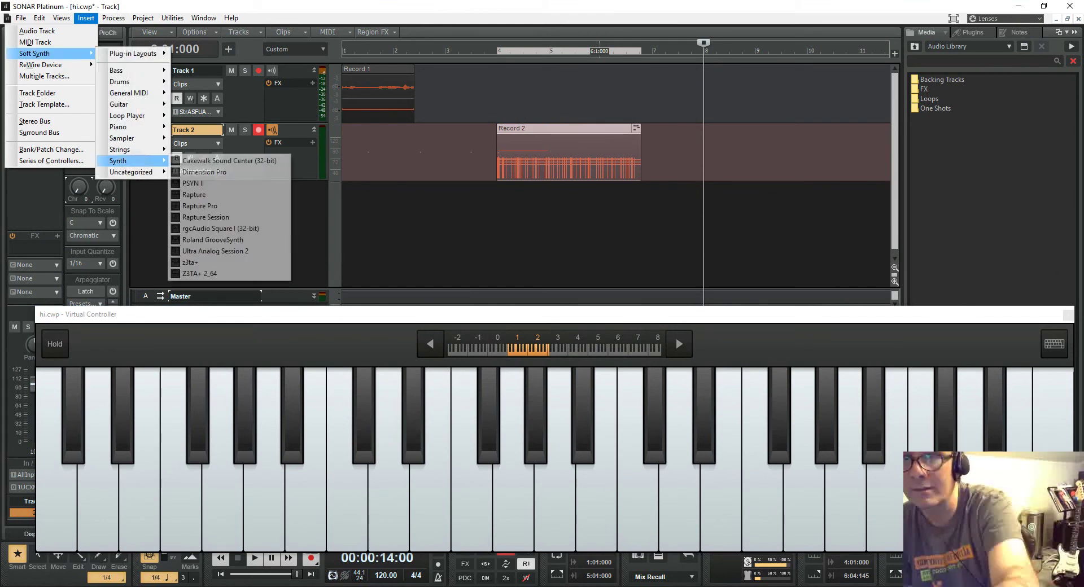
pyautogui.click(221, 206)
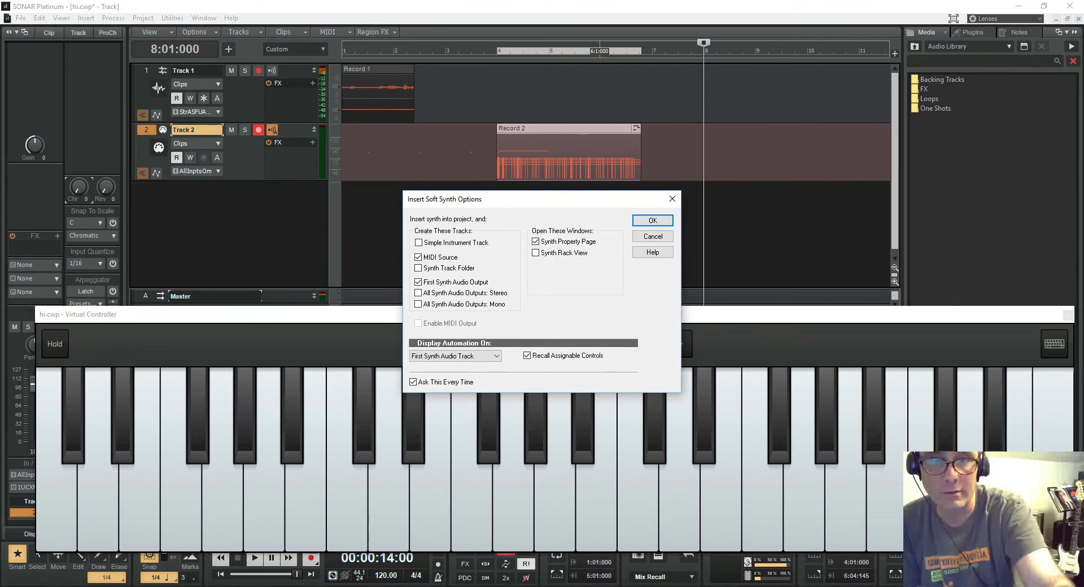
pyautogui.click(654, 220)
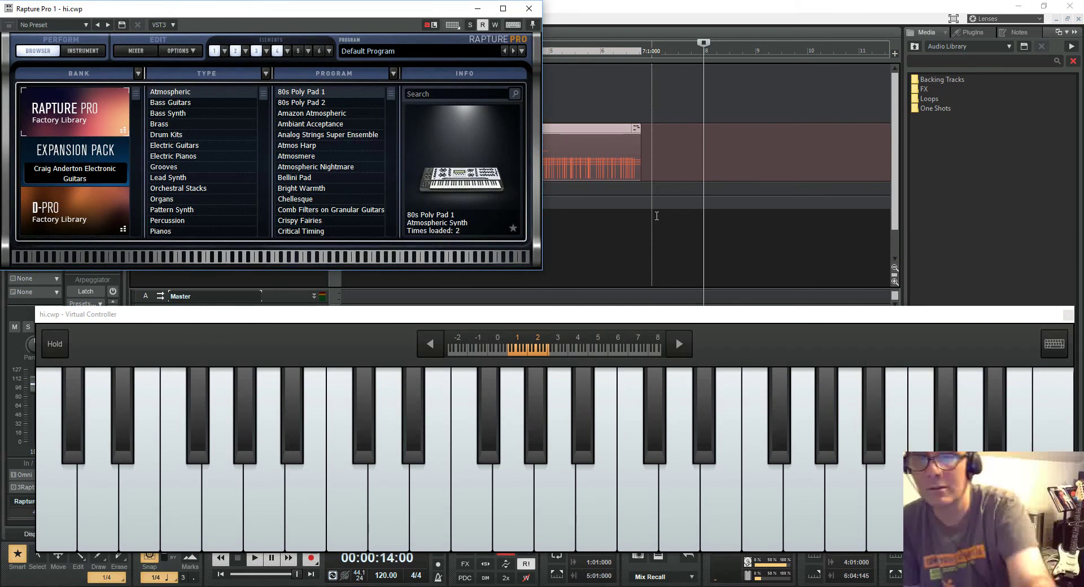
# Play single notes and chords on the Virtual Controller piano to try out the Rapture Pro sound.
pyautogui.press('e')
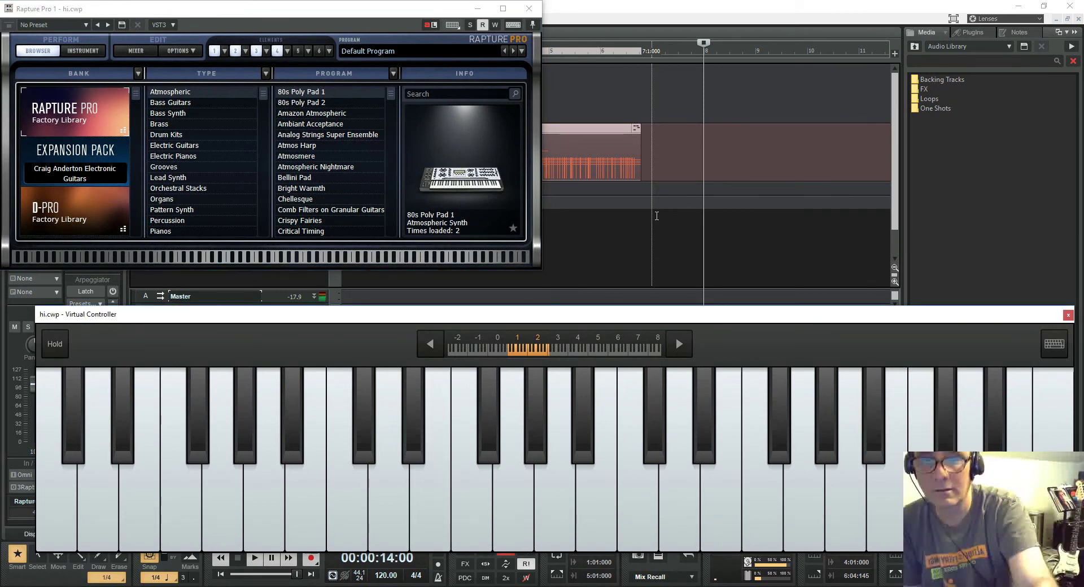
pyautogui.press('q')
pyautogui.press('e')
pyautogui.press('t')
pyautogui.press('t')
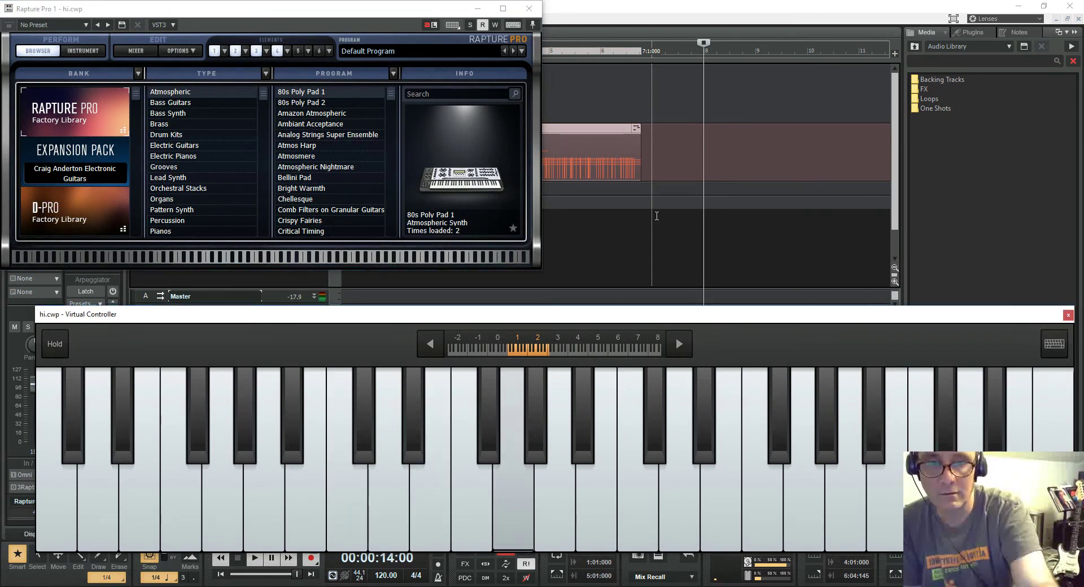
pyautogui.press('y')
pyautogui.press('t')
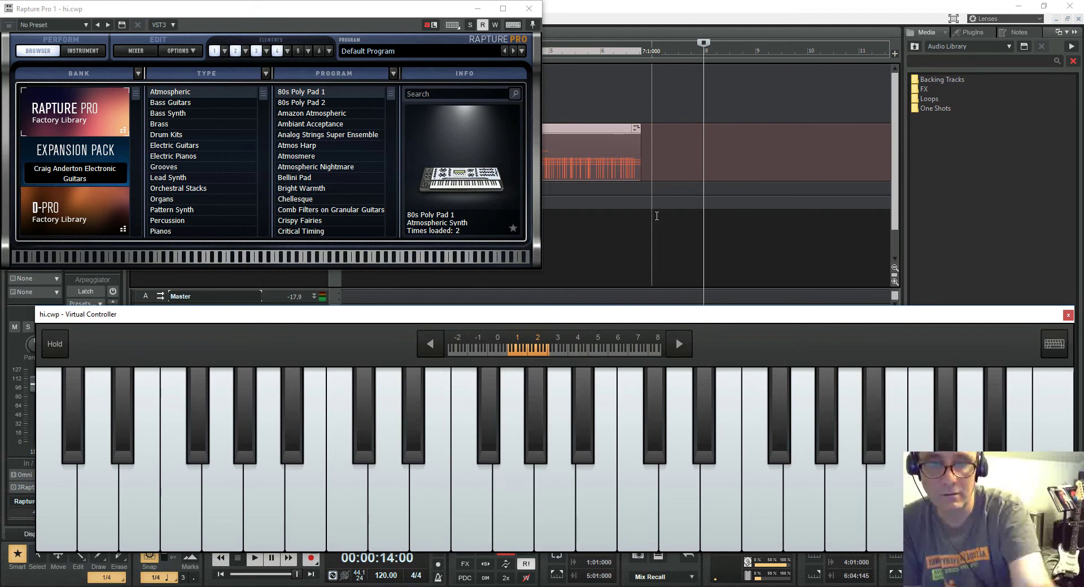
pyautogui.press('t')
pyautogui.press('i')
pyautogui.press('o')
pyautogui.press('p')
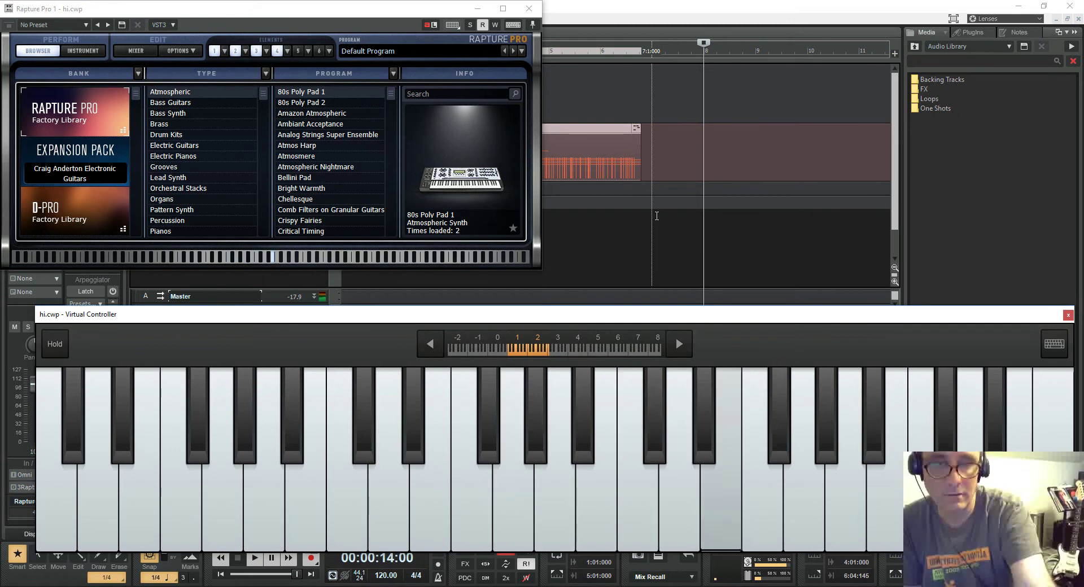
pyautogui.press('t')
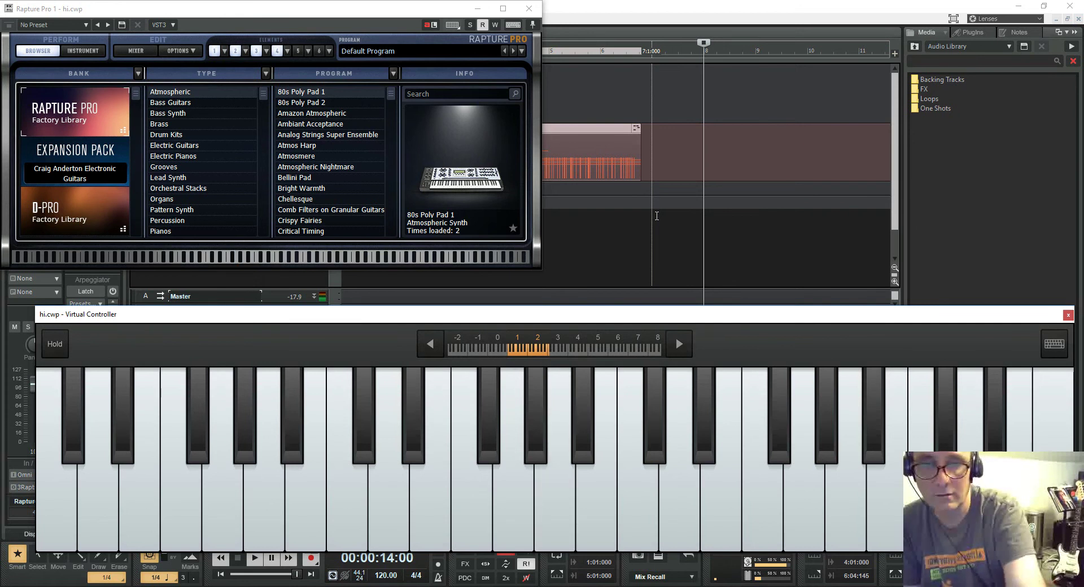
pyautogui.press('e')
pyautogui.press('w')
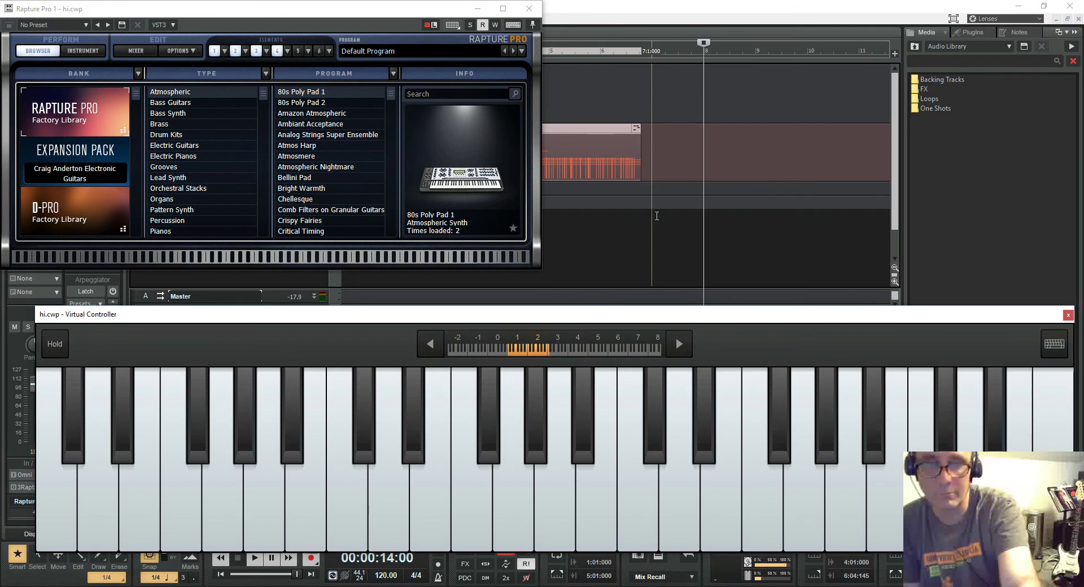
pyautogui.press('q')
pyautogui.press('e')
pyautogui.press('t')
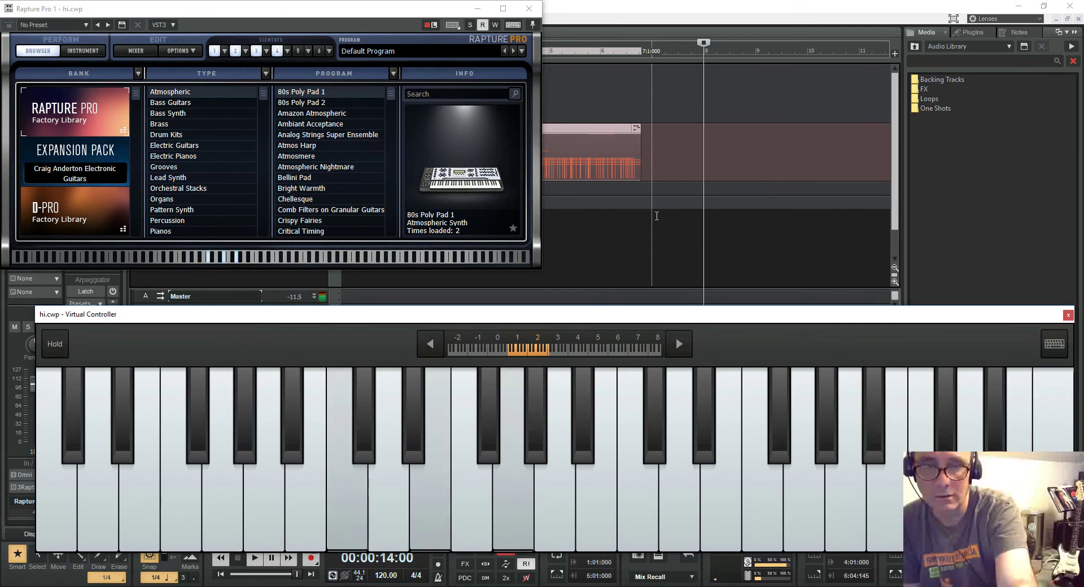
pyautogui.press('q')
pyautogui.press('e')
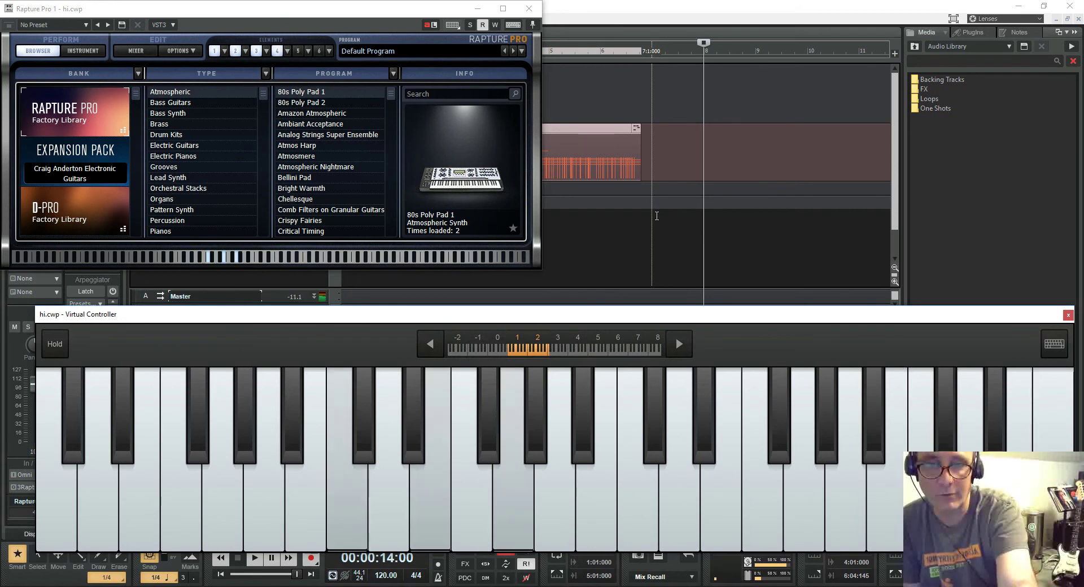
pyautogui.press('q')
pyautogui.press('e')
pyautogui.press('q')
pyautogui.press('e')
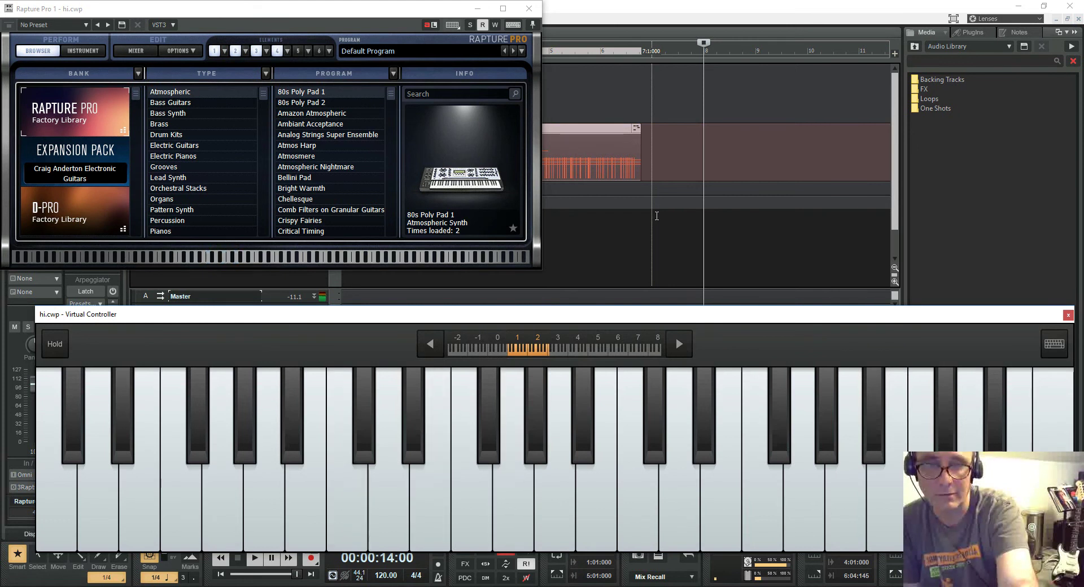
pyautogui.press('q')
pyautogui.press('e')
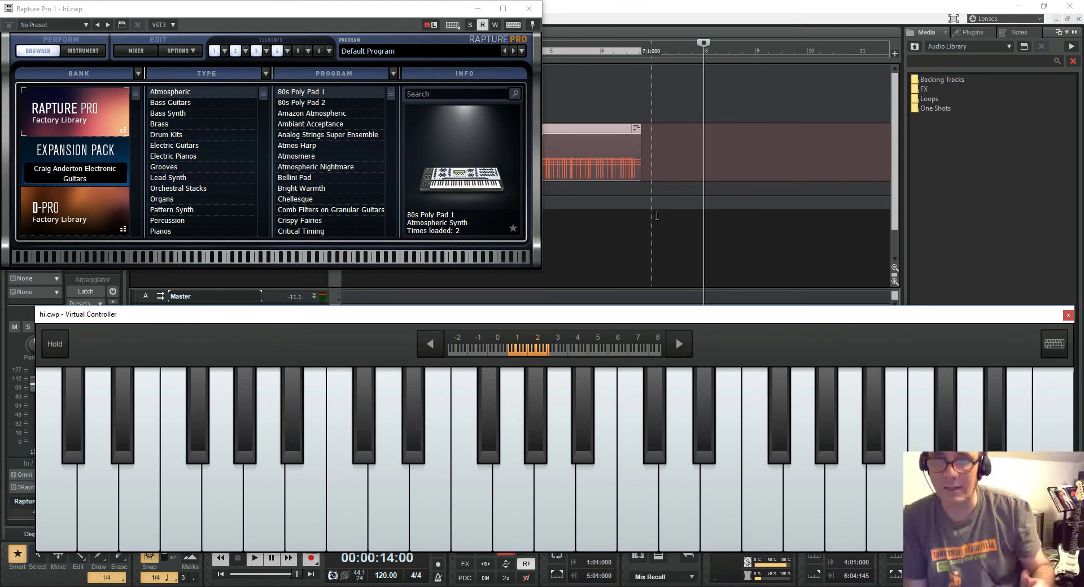
pyautogui.click(306, 508)
pyautogui.click(513, 508)
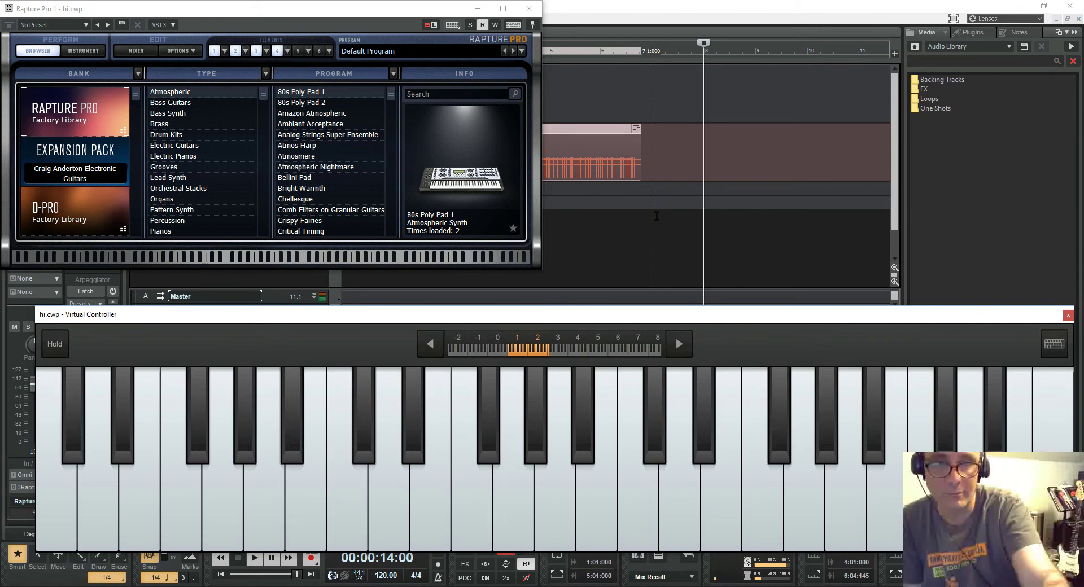
# Shift the Virtual Controller's range up to octaves 3 and 4 and play a few notes.
pyautogui.click(671, 344)
pyautogui.press('Right')
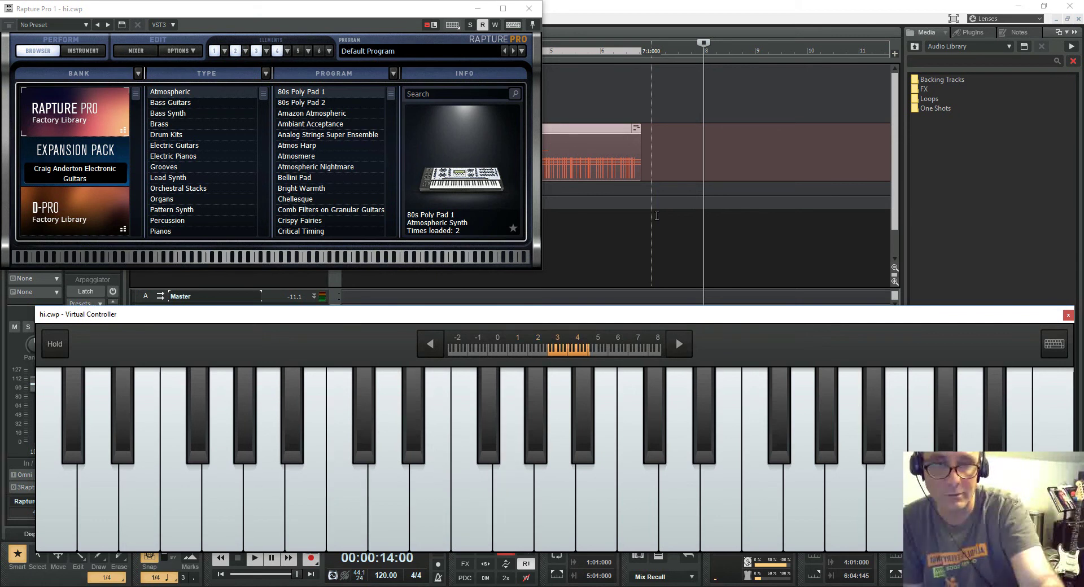
pyautogui.press('w')
pyautogui.press('t')
pyautogui.press('y')
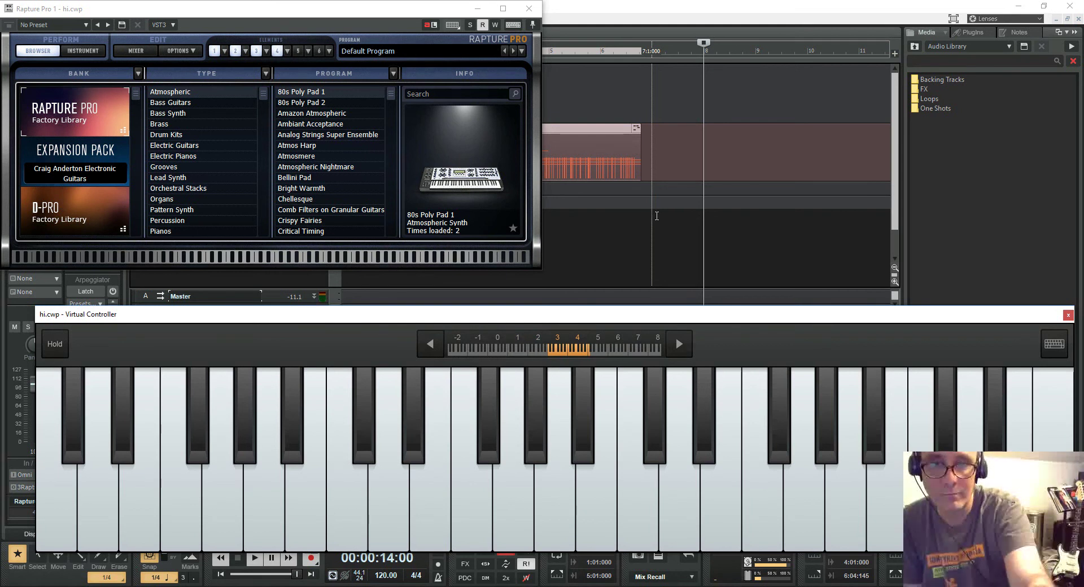
# Shift the Virtual Controller's range down to octaves -1 and 0.
pyautogui.press('Left')
pyautogui.press('Left')
pyautogui.press('Left')
pyautogui.press('Left')
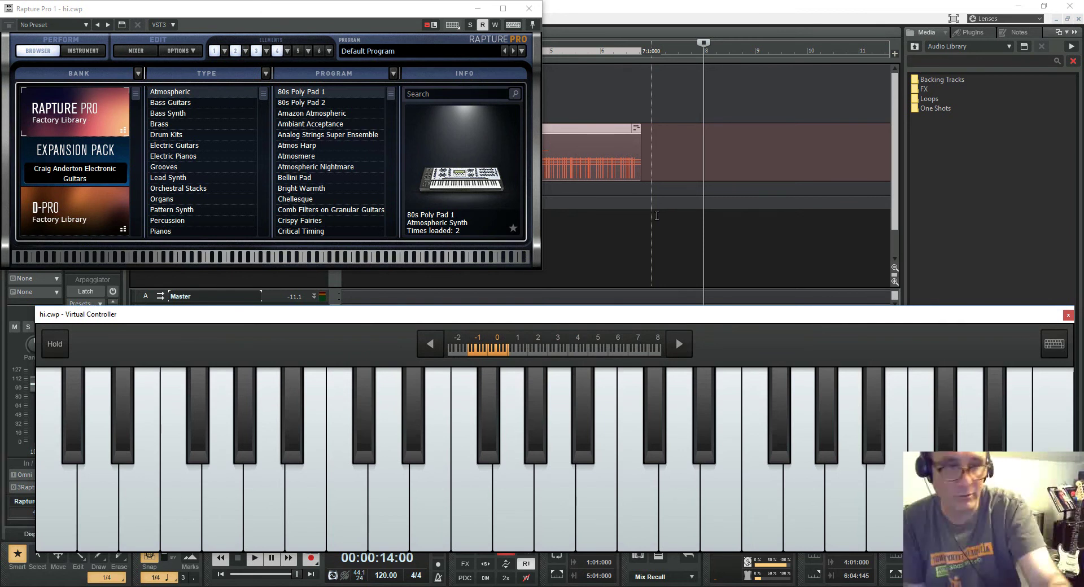
pyautogui.click(1048, 340)
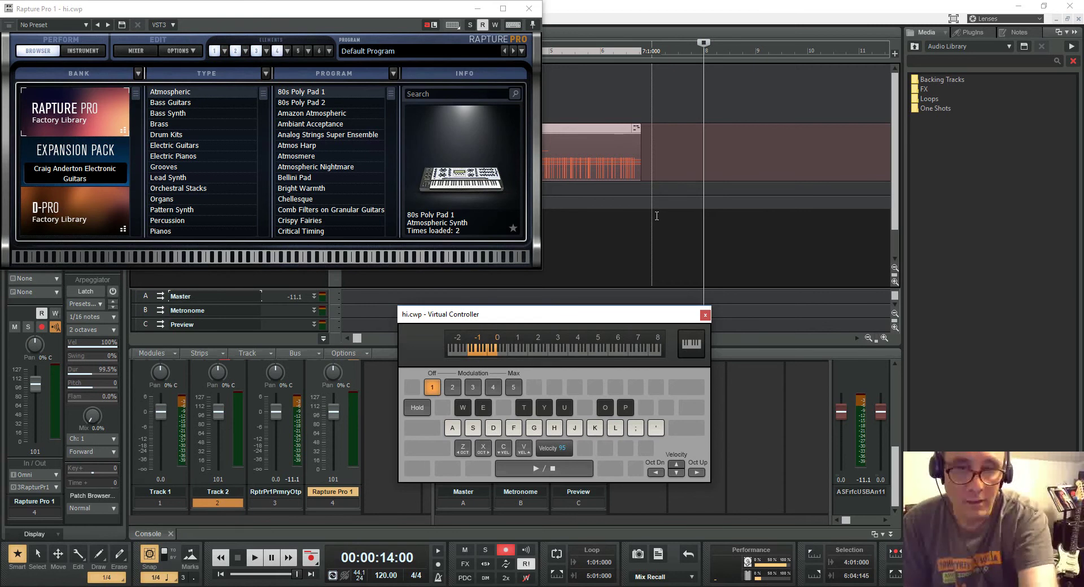
pyautogui.press('2')
pyautogui.press('1')
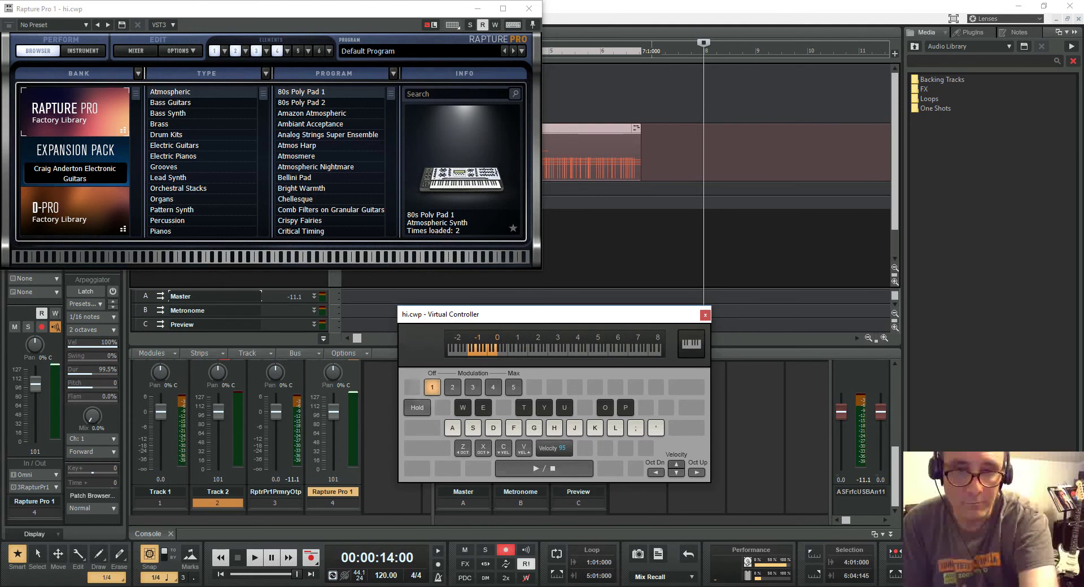
pyautogui.press('1')
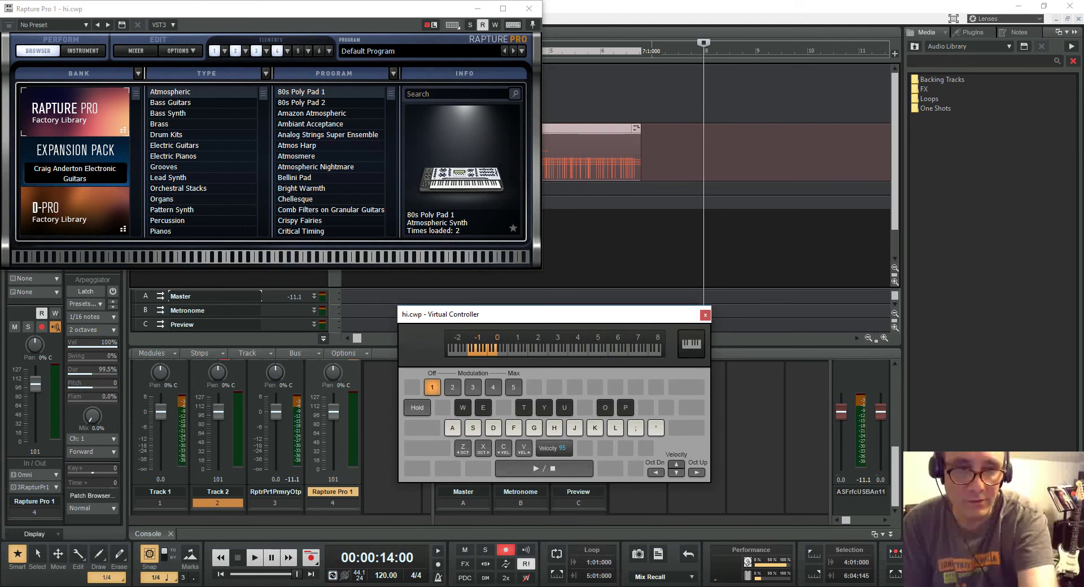
pyautogui.hotkey('alt', '0')
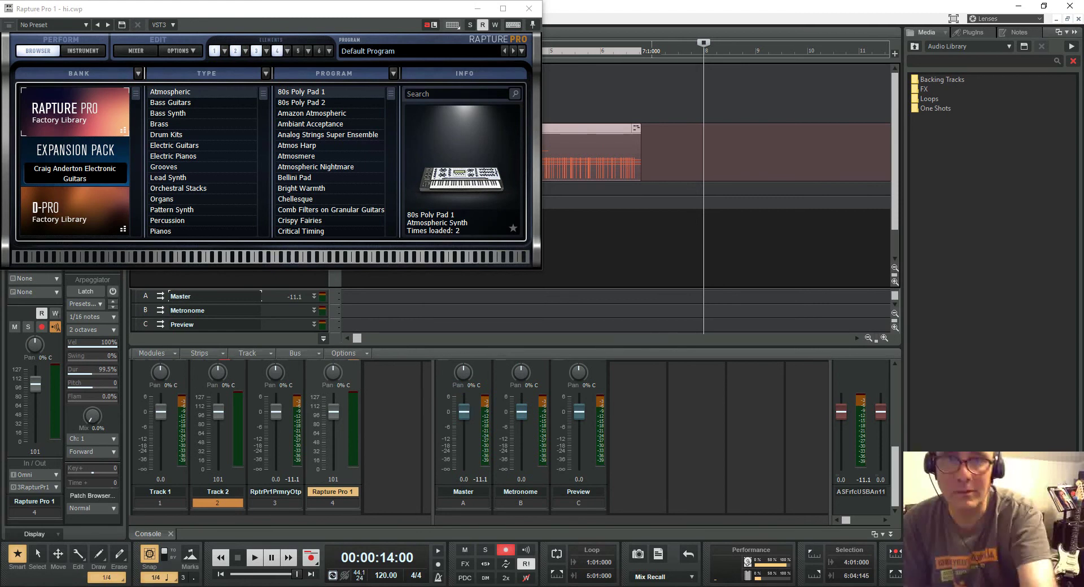
# Check the task list in Notepad again and return to SONAR Platinum.
pyautogui.hotkey('alt', 'Tab')
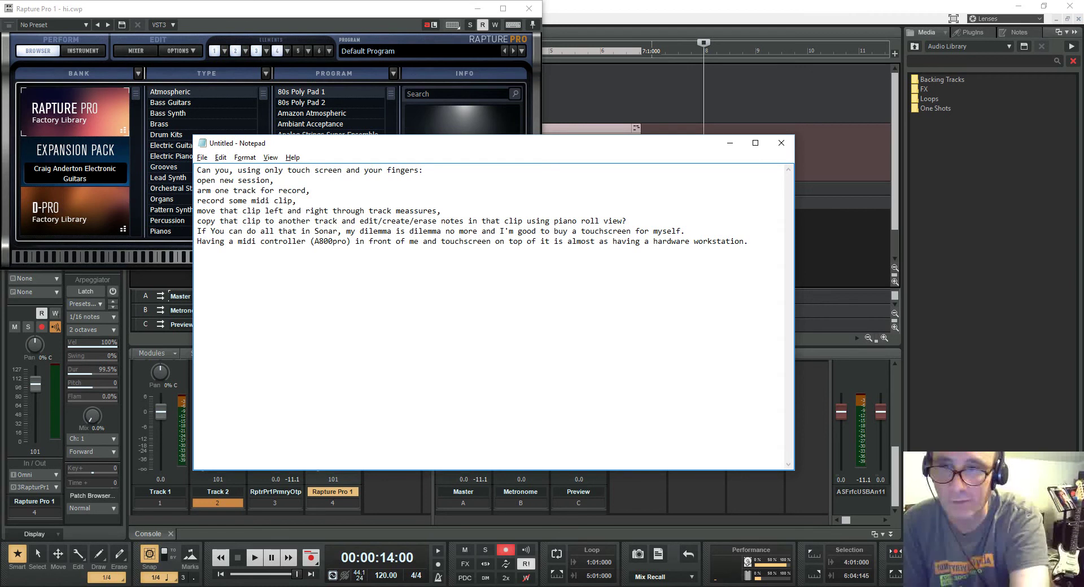
pyautogui.click(730, 144)
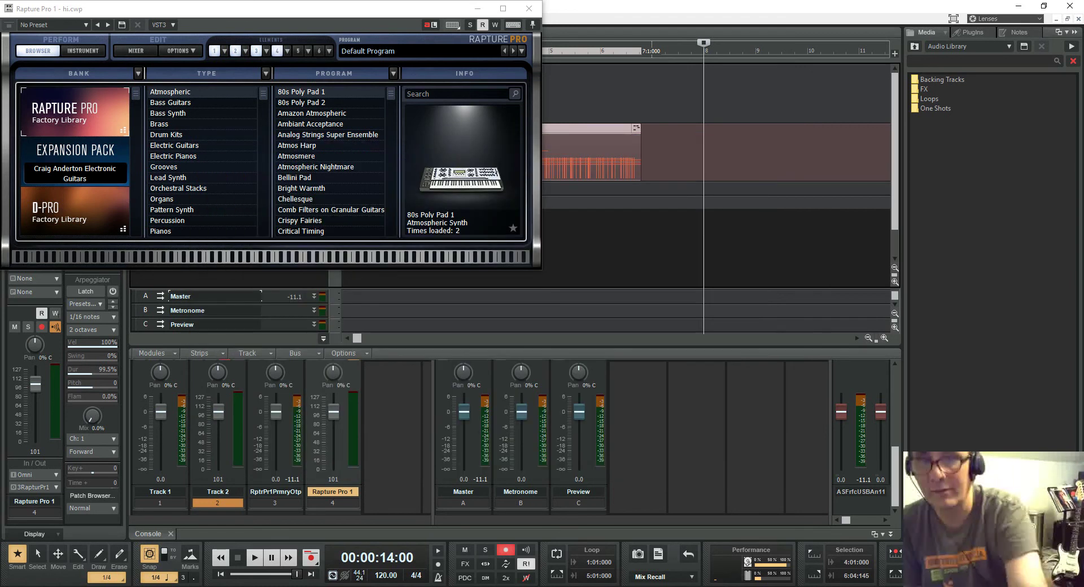
# Close the Rapture Pro window and show the Console view at full height.
pyautogui.click(528, 9)
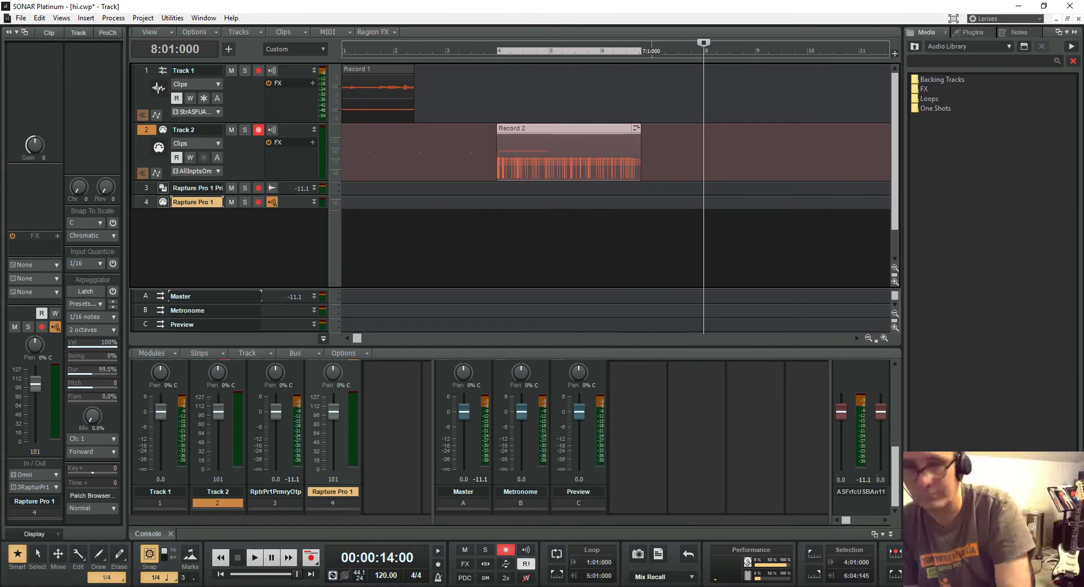
pyautogui.press('d')
pyautogui.hotkey('alt', '2')
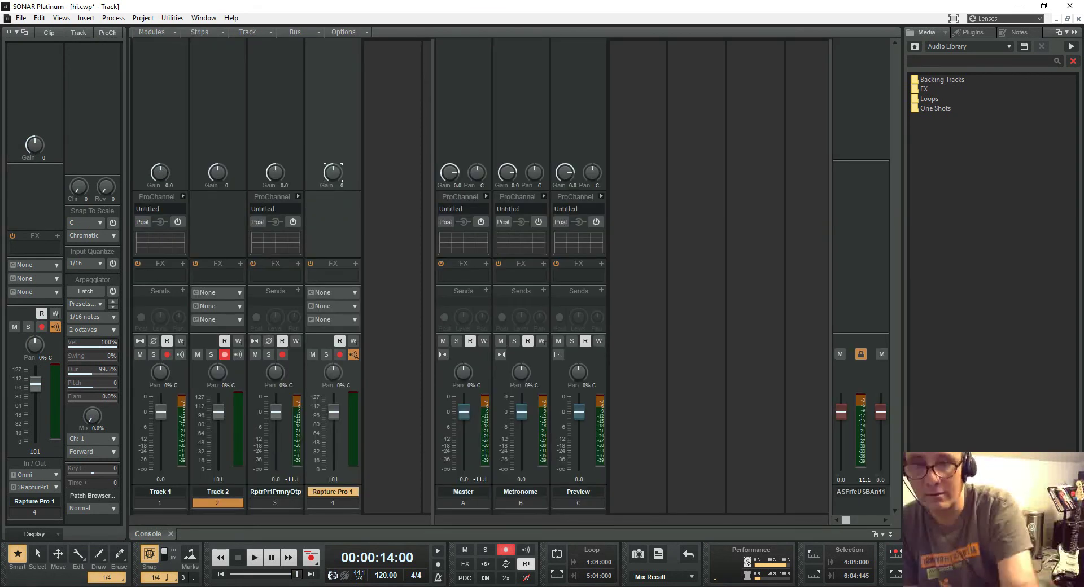
# Adjust several volume faders together, leaving Track 1 at -24.3, Track 2 at 86 and the Rapture Pro output at -13.1.
pyautogui.moveTo(218, 413); pyautogui.dragTo(218, 428)
pyautogui.moveTo(161, 413); pyautogui.dragTo(218, 445)
pyautogui.moveTo(161, 430); pyautogui.dragTo(219, 444)
pyautogui.moveTo(161, 446); pyautogui.dragTo(161, 443)
pyautogui.moveTo(276, 412); pyautogui.dragTo(277, 428)
pyautogui.moveTo(219, 444); pyautogui.dragTo(218, 449)
pyautogui.moveTo(277, 428); pyautogui.dragTo(277, 423)
pyautogui.moveTo(219, 449); pyautogui.dragTo(276, 417)
pyautogui.moveTo(219, 438); pyautogui.dragTo(276, 446)
pyautogui.moveTo(218, 419); pyautogui.dragTo(161, 441)
pyautogui.moveTo(219, 430); pyautogui.dragTo(218, 424)
pyautogui.moveTo(160, 441); pyautogui.dragTo(161, 456)
pyautogui.moveTo(218, 424); pyautogui.dragTo(219, 416)
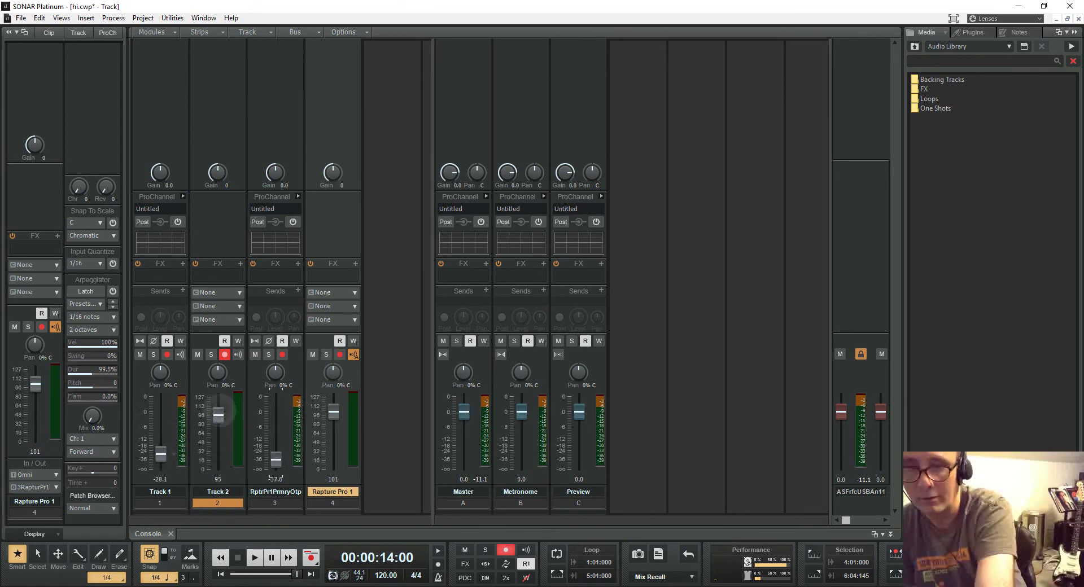
pyautogui.moveTo(161, 455); pyautogui.dragTo(161, 457)
pyautogui.moveTo(218, 416); pyautogui.dragTo(219, 417)
pyautogui.moveTo(161, 457); pyautogui.dragTo(161, 432)
pyautogui.moveTo(218, 417); pyautogui.dragTo(161, 452)
pyautogui.moveTo(276, 450); pyautogui.dragTo(276, 410)
pyautogui.moveTo(219, 428); pyautogui.dragTo(276, 441)
pyautogui.moveTo(161, 452); pyautogui.dragTo(161, 452)
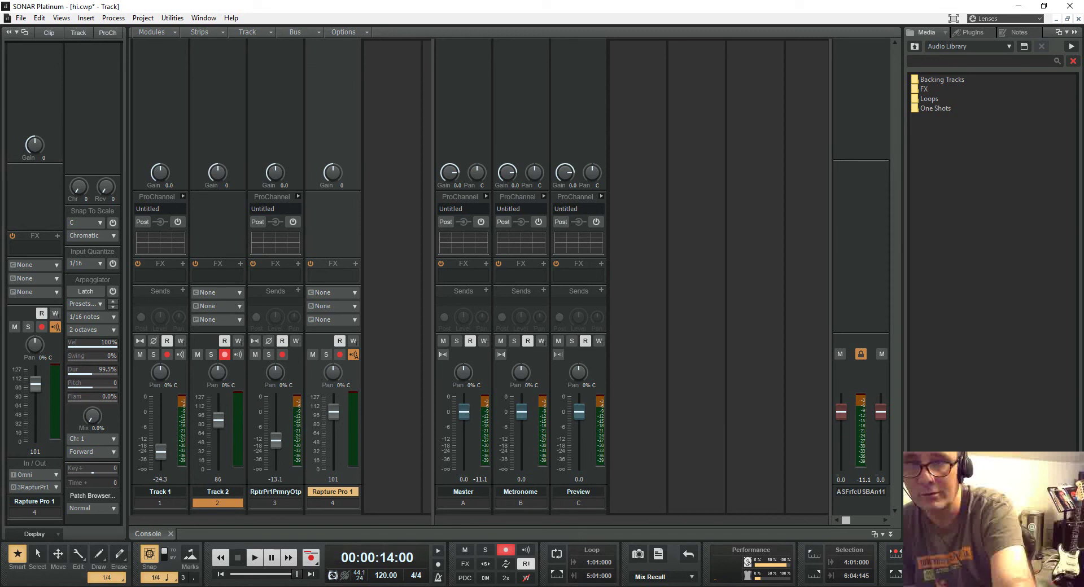
# Enable and expand the ProChannel on the Rapture Pro audio output strip, and turn on its EQ module.
pyautogui.click(293, 222)
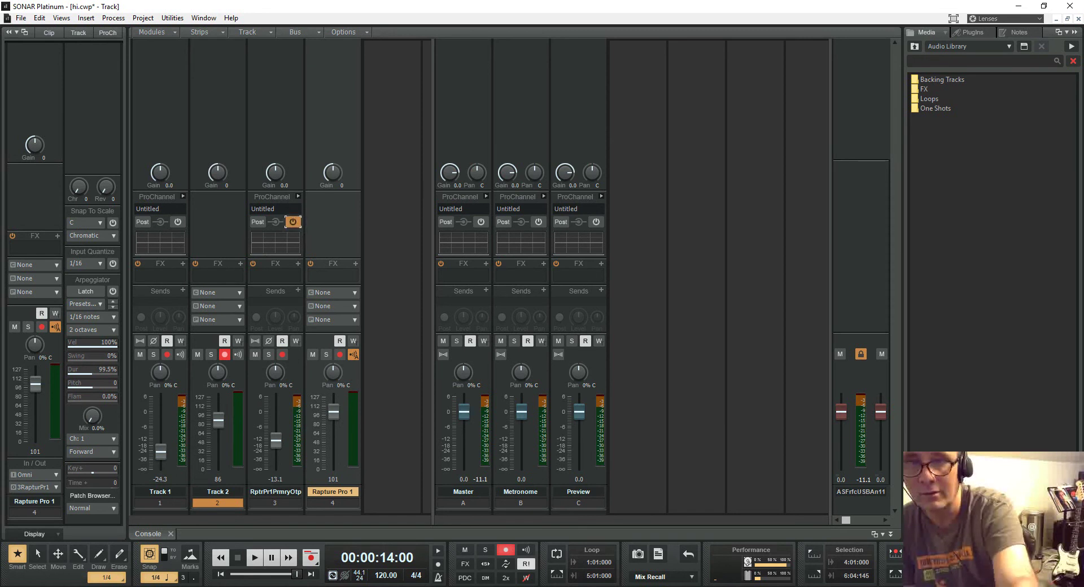
pyautogui.click(298, 196)
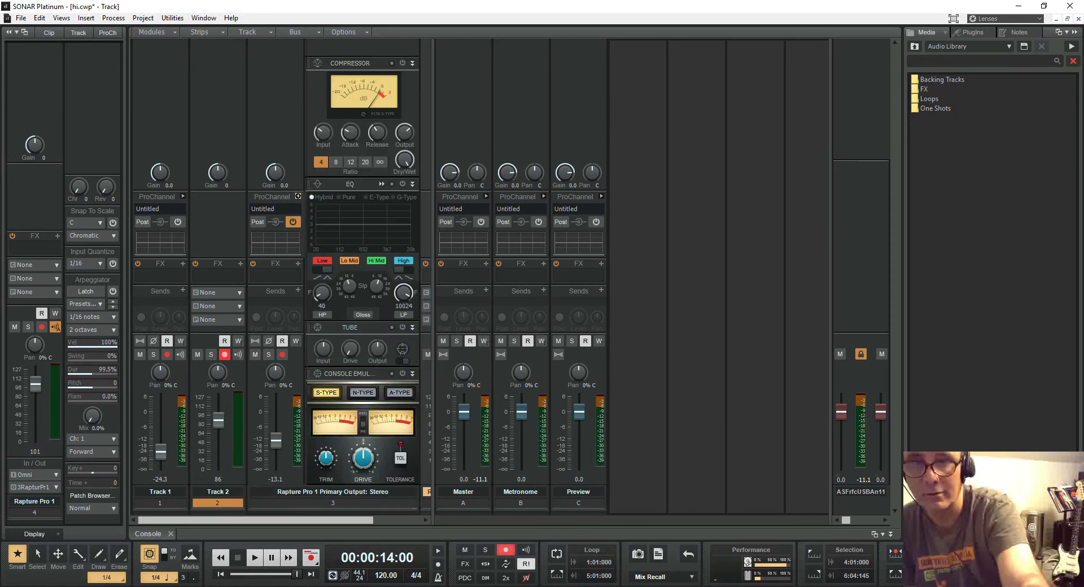
pyautogui.click(402, 184)
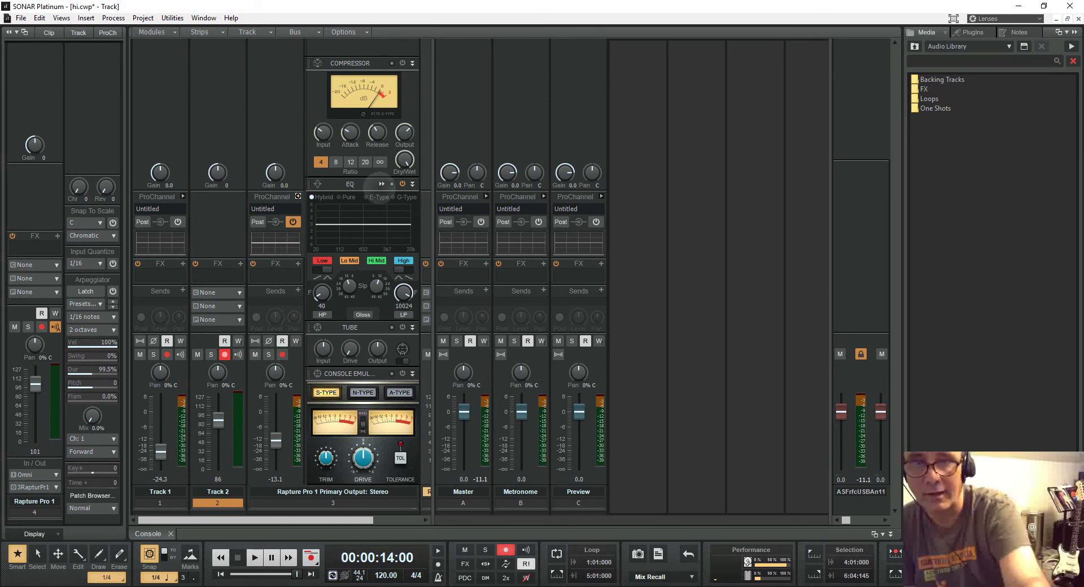
# Open the enlarged QuadCurve Equalizer for the Rapture Pro output and cut the Lo Mid band to about -8 dB near 328 Hz.
pyautogui.click(382, 184)
pyautogui.moveTo(569, 218); pyautogui.dragTo(571, 262)
pyautogui.moveTo(647, 218); pyautogui.dragTo(681, 189)
pyautogui.moveTo(572, 263); pyautogui.dragTo(649, 253)
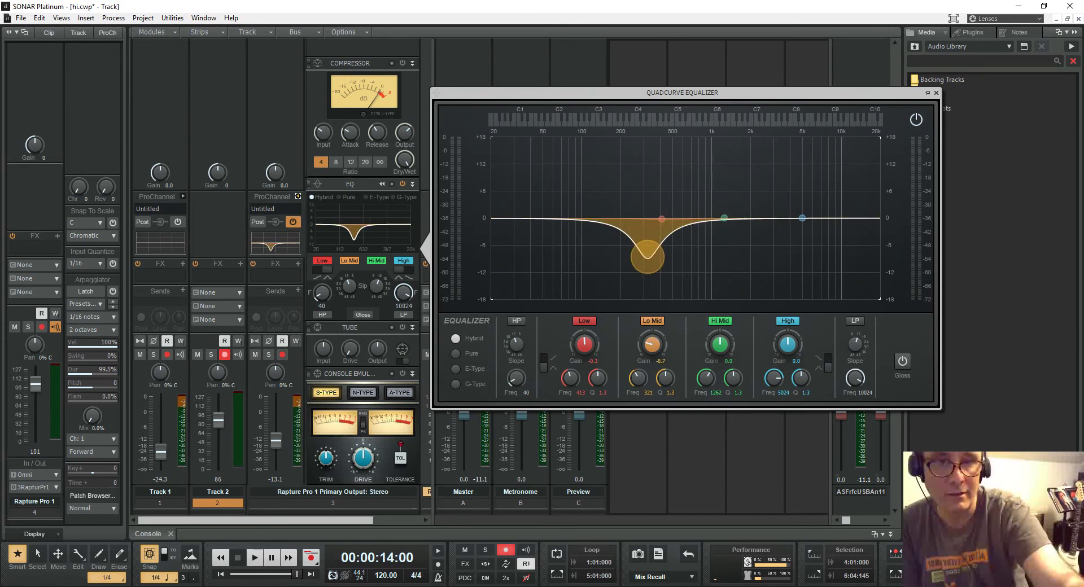
# Boost the Low band to 8.8 dB at 4581 Hz, with Hi Mid at 2.9 dB, 1954 Hz and High at -4.5 dB, 13528 Hz.
pyautogui.moveTo(725, 218); pyautogui.dragTo(731, 247)
pyautogui.moveTo(661, 219); pyautogui.dragTo(779, 273)
pyautogui.moveTo(732, 248); pyautogui.dragTo(836, 246)
pyautogui.moveTo(780, 272); pyautogui.dragTo(797, 179)
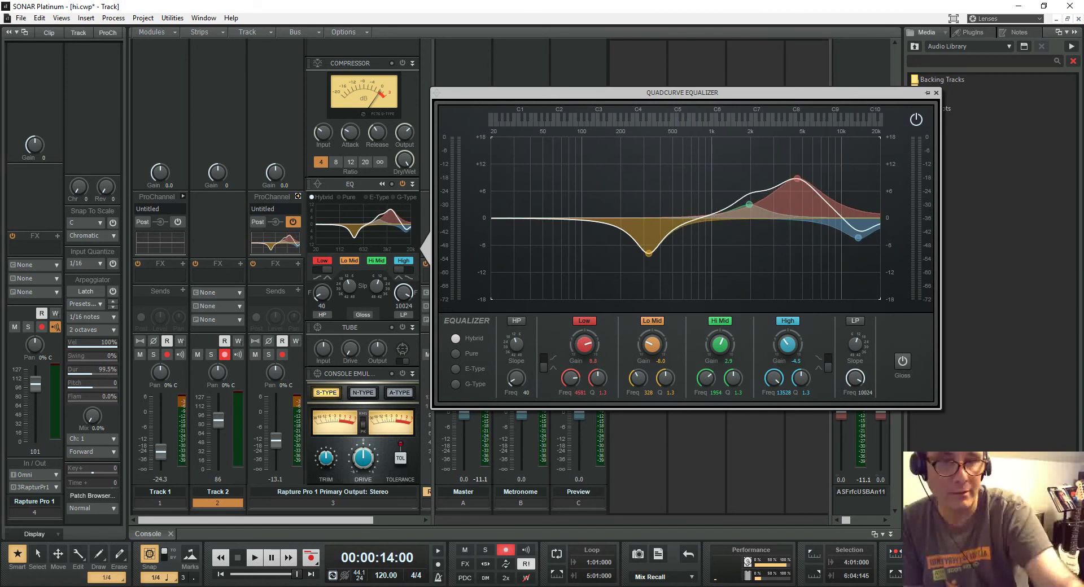
# Set the EQ's High band to -10.2 dB at 1615 Hz, Hi Mid to -8.1 dB at 61 Hz and Low to -7.6 dB at 81 Hz.
pyautogui.moveTo(770, 380); pyautogui.dragTo(800, 391)
pyautogui.moveTo(788, 345)
pyautogui.mouseDown()
pyautogui.moveTo(788, 322)
pyautogui.moveTo(788, 331)
pyautogui.mouseUp()
pyautogui.moveTo(764, 210); pyautogui.dragTo(554, 253)
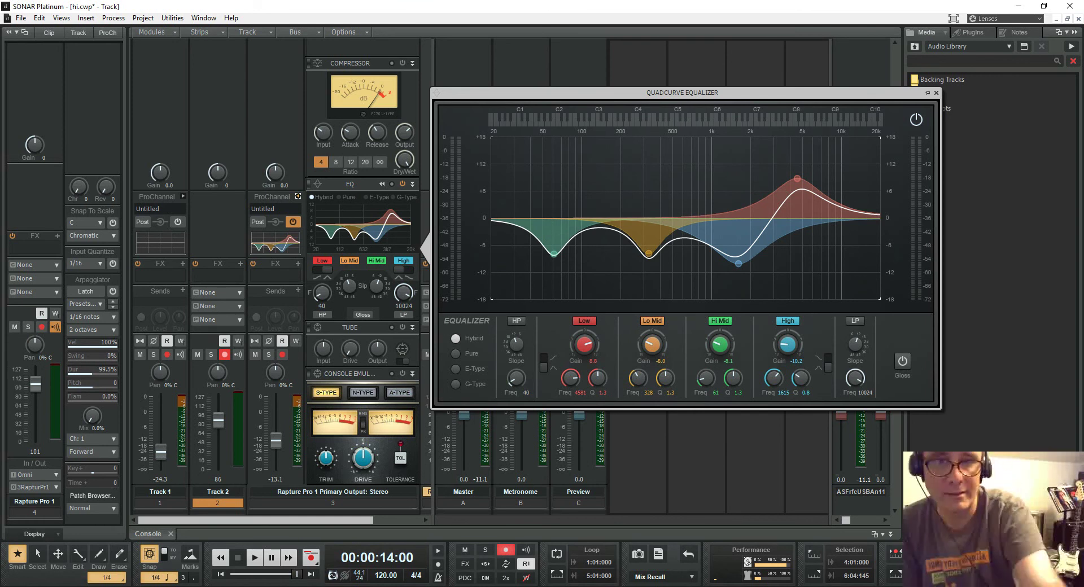
pyautogui.moveTo(797, 178); pyautogui.dragTo(570, 252)
# Widen and narrow the Hi Mid band's curve several times, leaving its Q at 1.2.
pyautogui.scroll(-5, 553, 254)
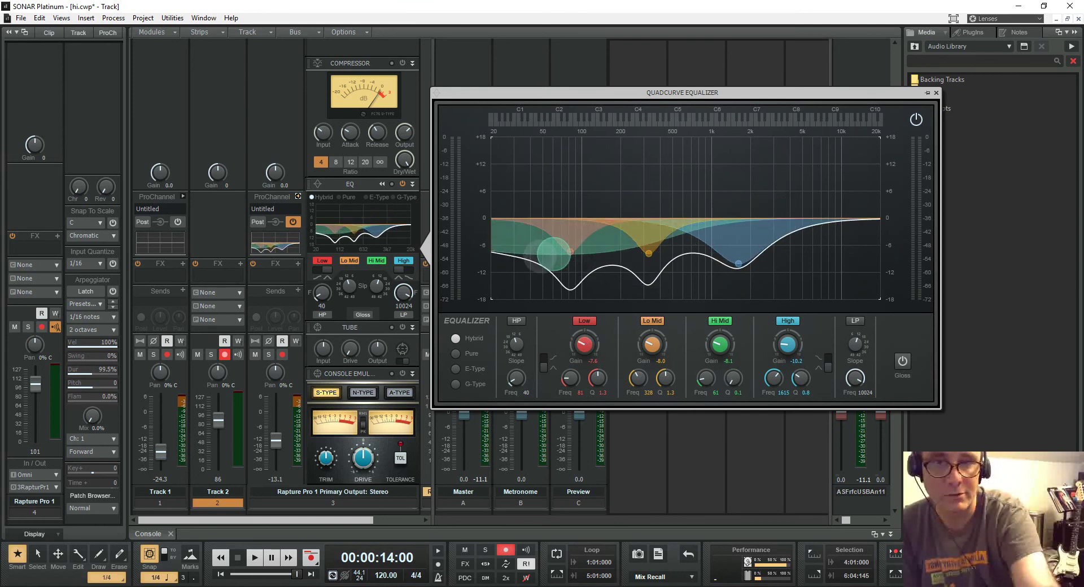
pyautogui.scroll(8, 553, 255)
pyautogui.scroll(-8, 553, 254)
pyautogui.scroll(8, 553, 254)
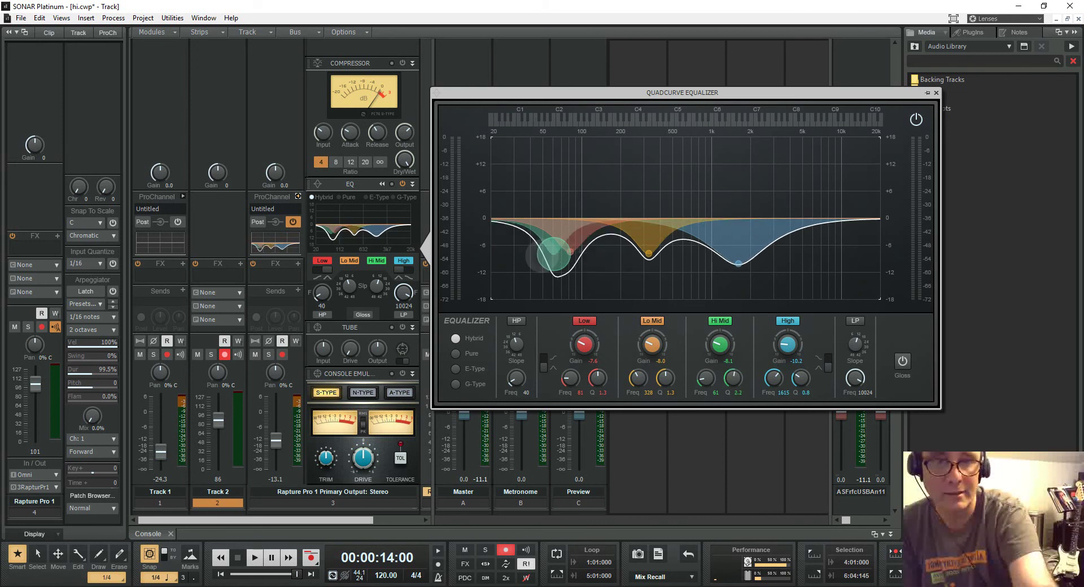
pyautogui.scroll(-6, 553, 254)
pyautogui.scroll(5, 553, 253)
pyautogui.scroll(-8, 554, 253)
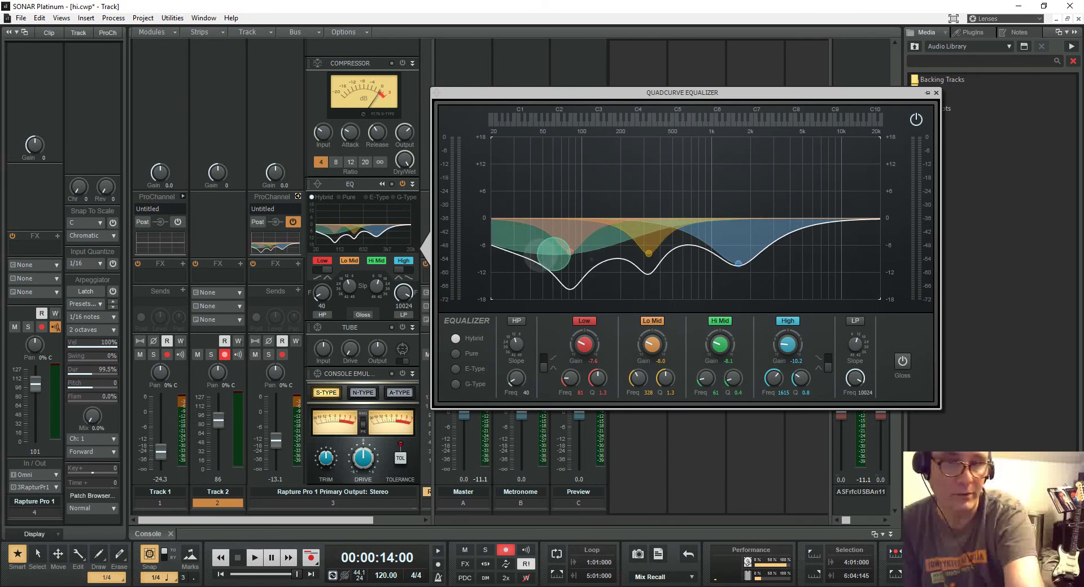
pyautogui.scroll(6, 554, 253)
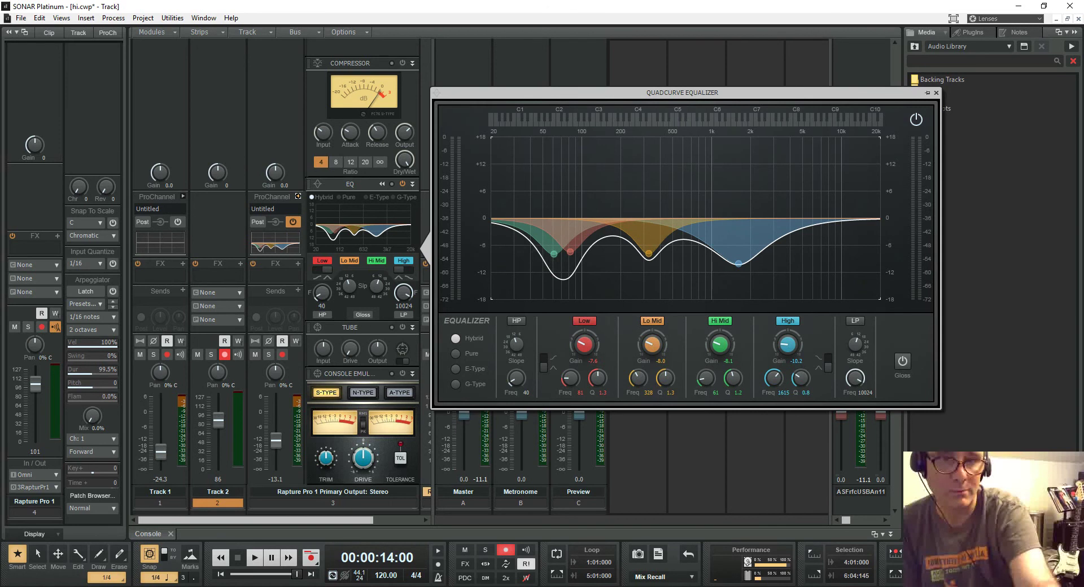
# Boost the Low band to 11.0 dB at about 212 Hz, widen Lo Mid to Q 0.4, and close the enlarged equalizer.
pyautogui.moveTo(571, 251); pyautogui.dragTo(624, 168)
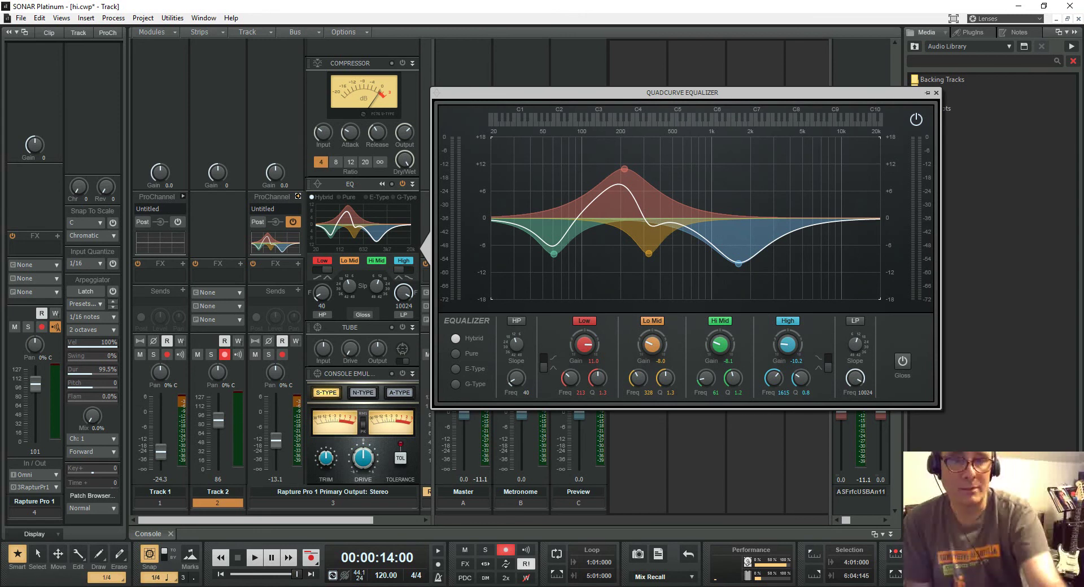
pyautogui.scroll(-8, 665, 379)
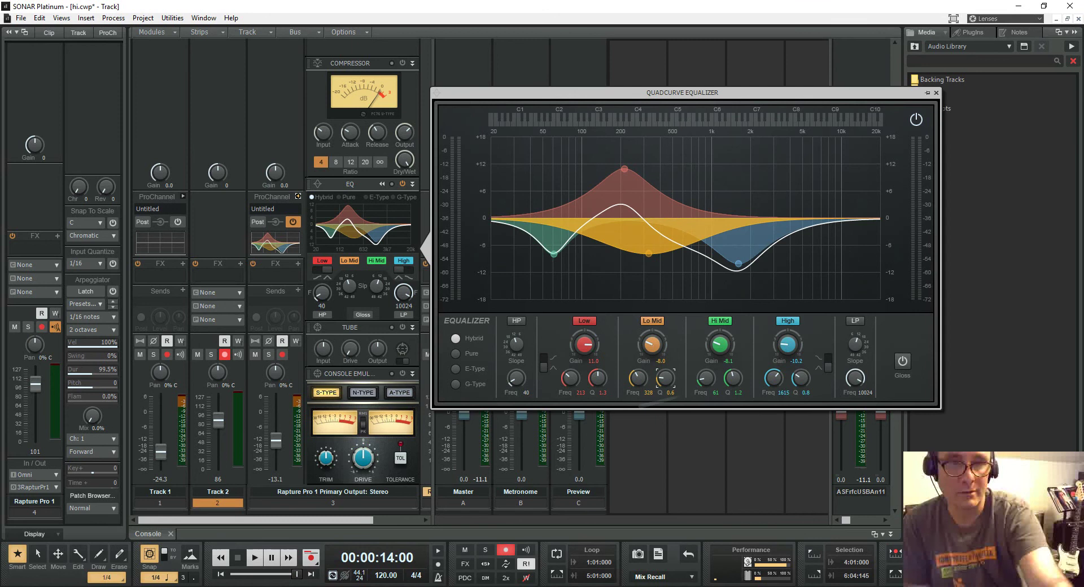
pyautogui.scroll(-3, 665, 379)
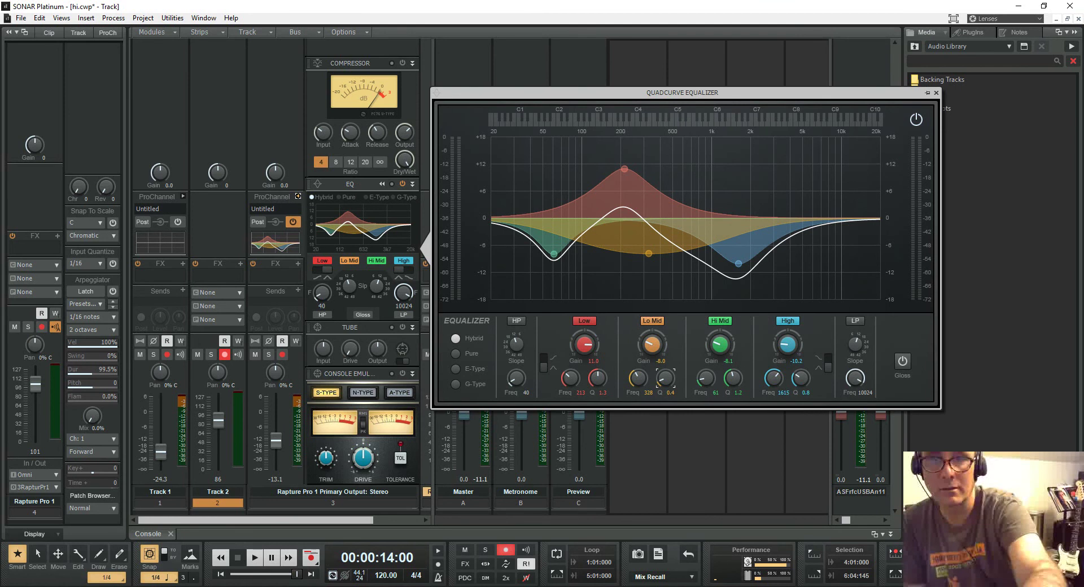
pyautogui.click(363, 225)
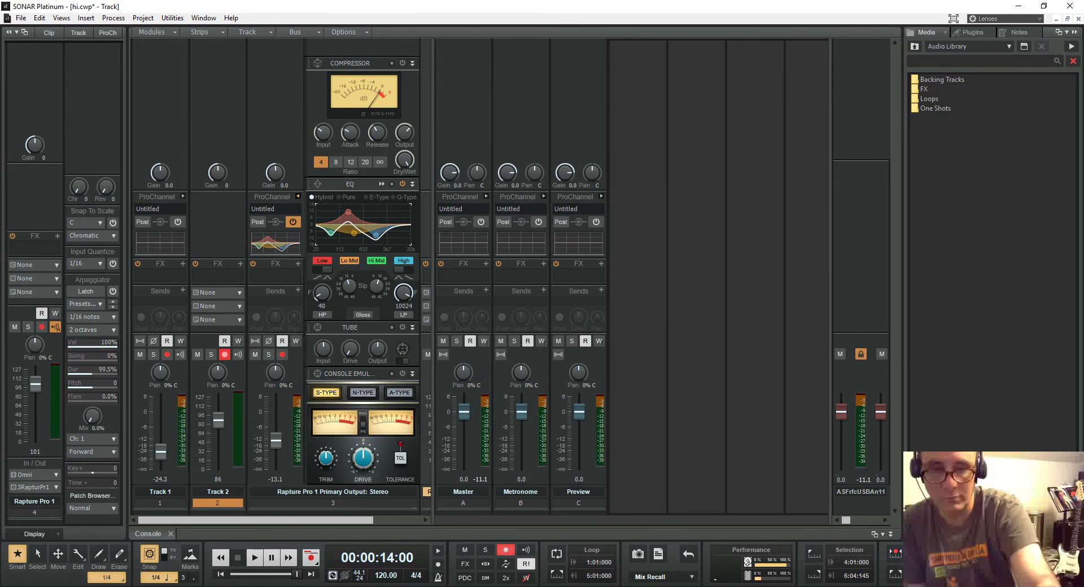
# Check the task list in Notepad and return to the Track view in SONAR Platinum.
pyautogui.hotkey('alt', 'Tab')
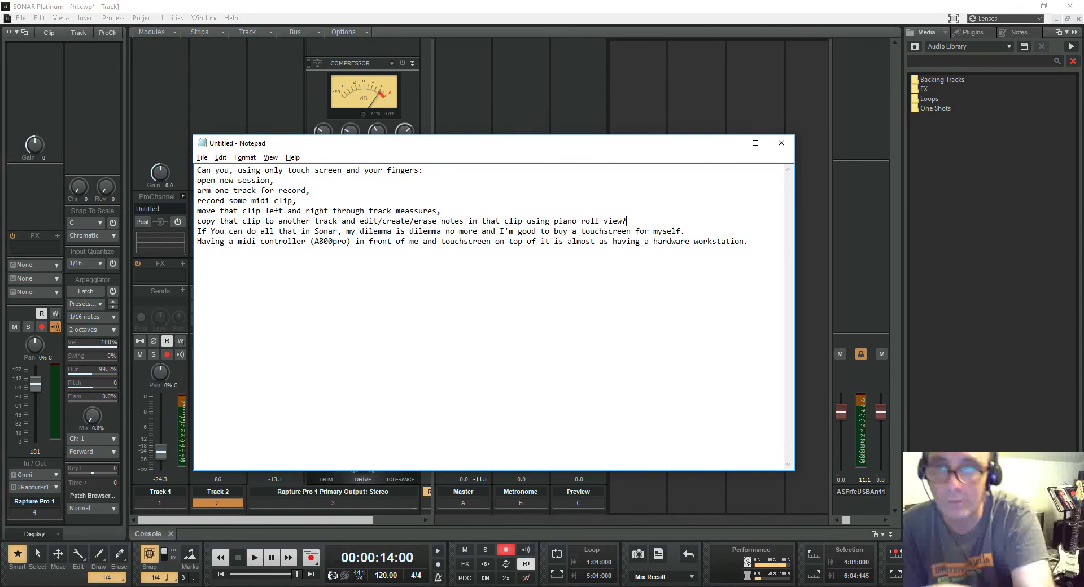
pyautogui.hotkey('alt', 'Tab')
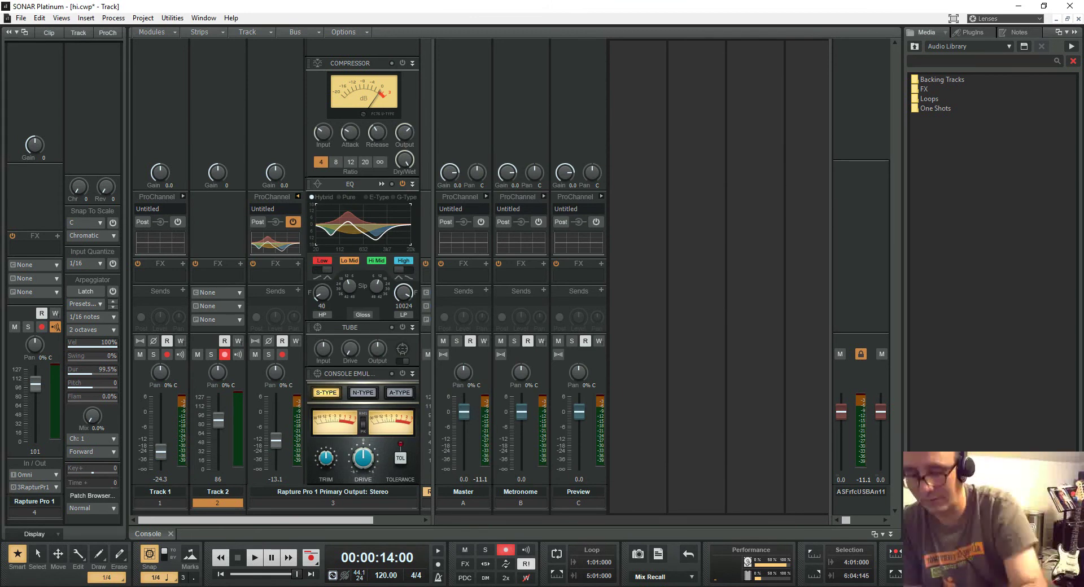
pyautogui.press('d')
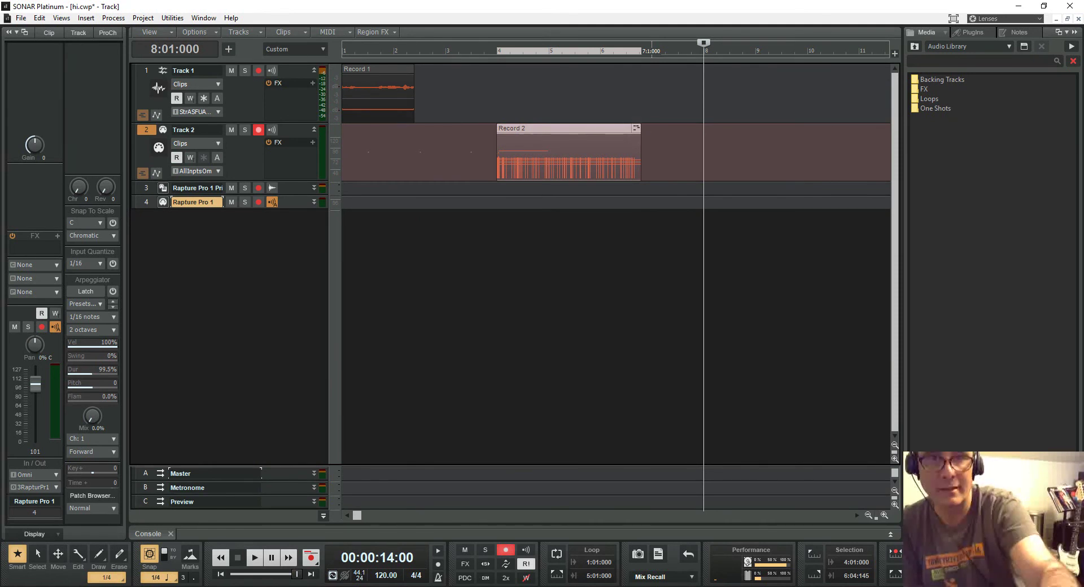
# Open the Record 2 clip on Track 2 in the Piano Roll and expand the editor to full height.
pyautogui.click(635, 131)
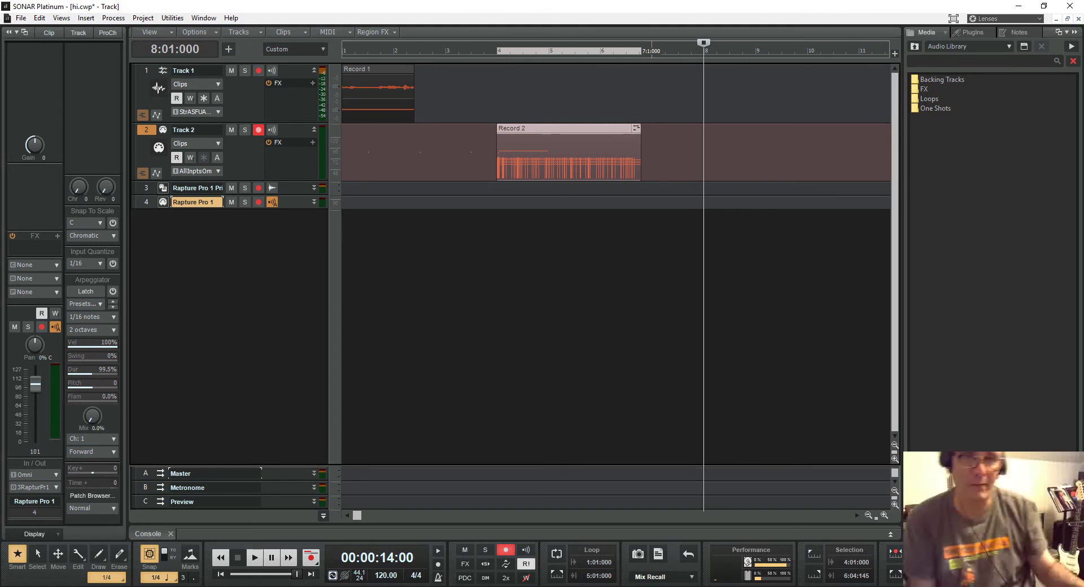
pyautogui.click(636, 129)
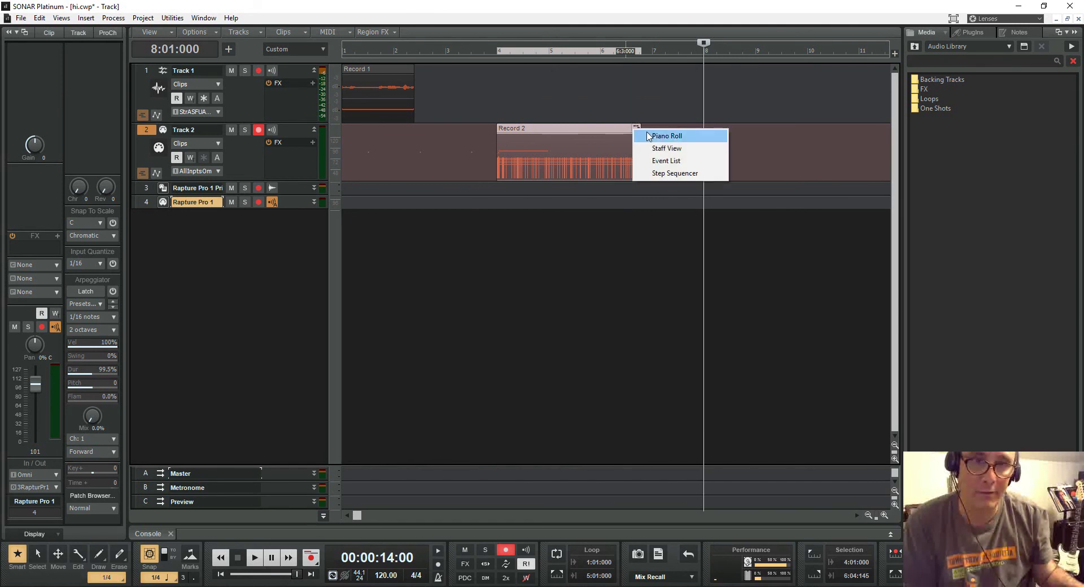
pyautogui.click(648, 136)
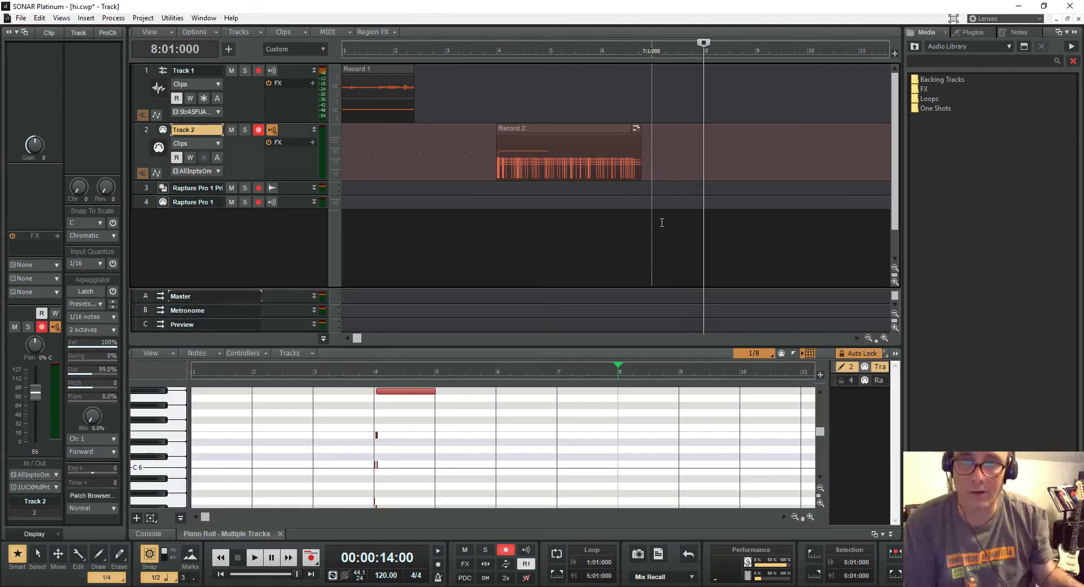
pyautogui.hotkey('shift', 'd')
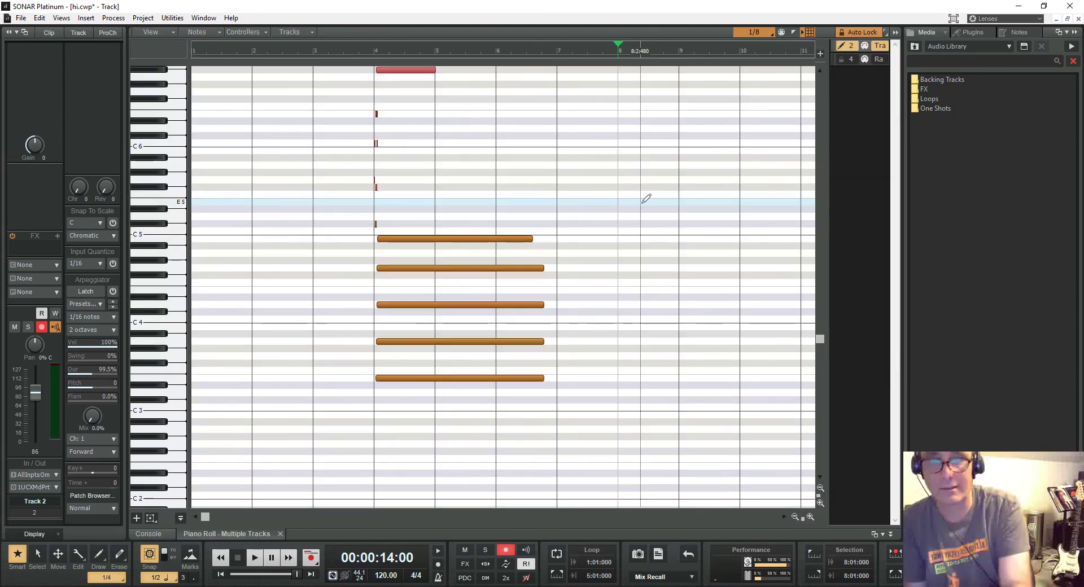
# Look over the recorded notes in the Piano Roll and collapse the editor to show the tracks.
pyautogui.scroll(4, 643, 202)
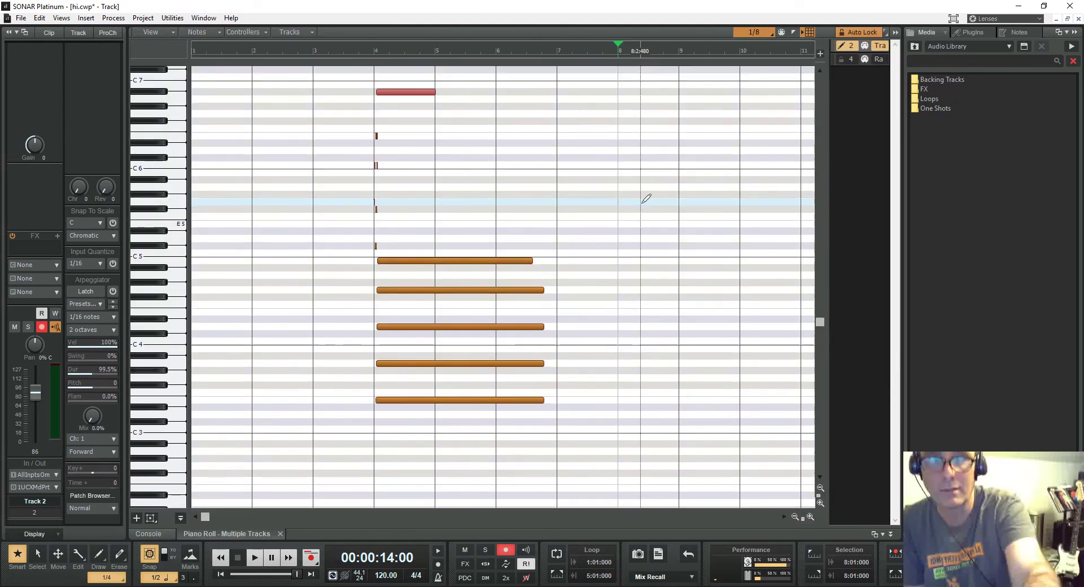
pyautogui.hotkey('ctrl', 'Right')
pyautogui.scroll(1, 646, 199)
pyautogui.scroll(-2, 646, 199)
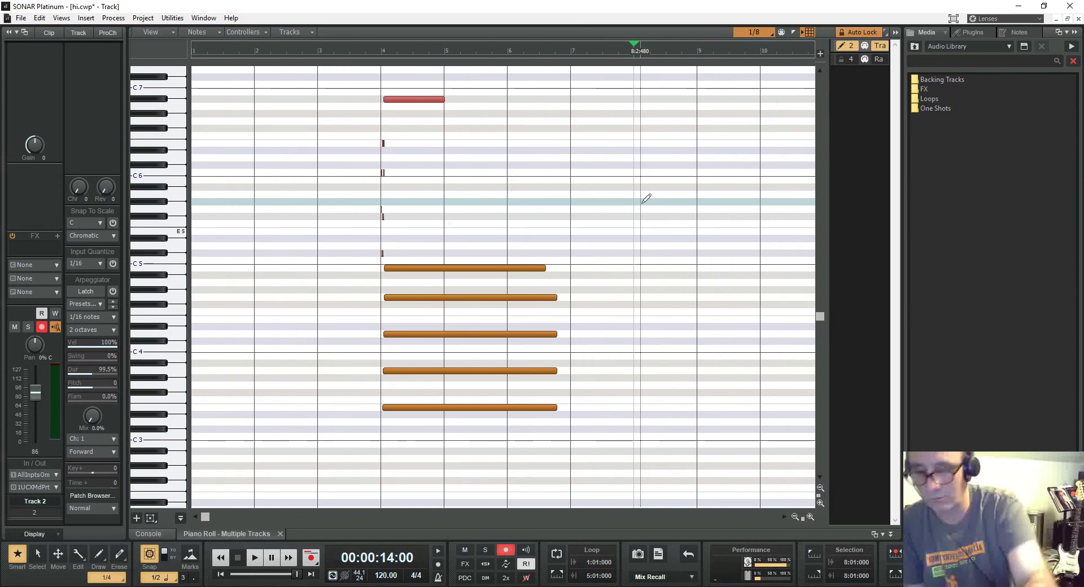
pyautogui.hotkey('shift', 'd')
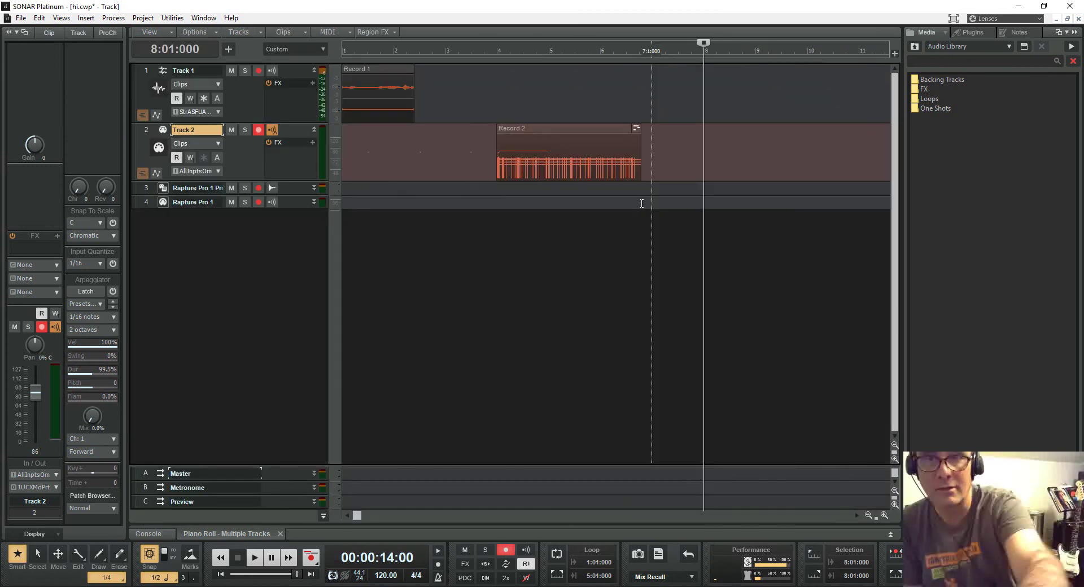
# Examine the Record 1 and Record 2 clips at several zoom levels and reveal the video strip above Track 1.
pyautogui.scroll(3, 642, 204)
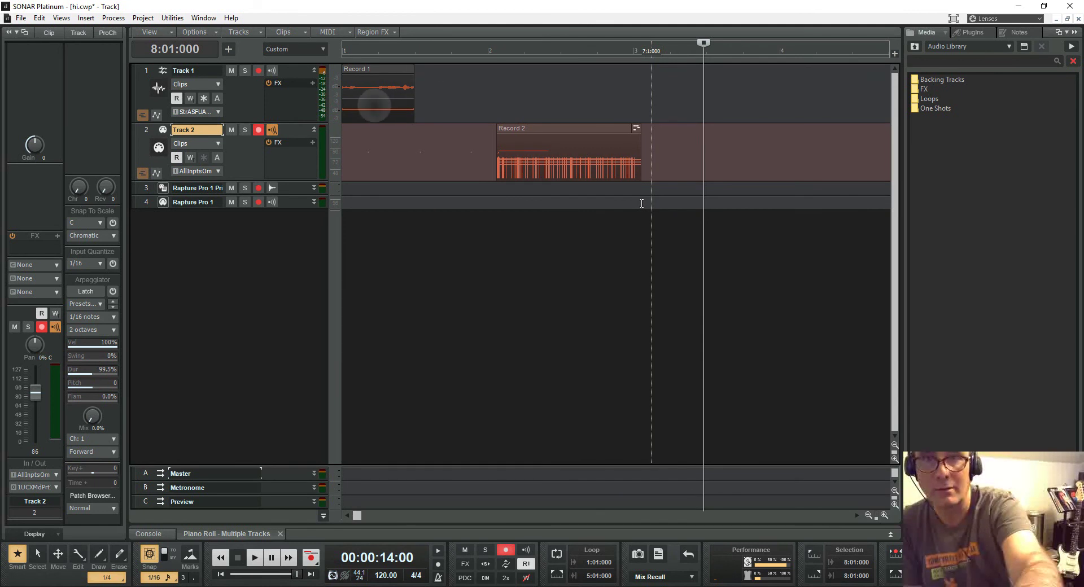
pyautogui.scroll(3, 641, 204)
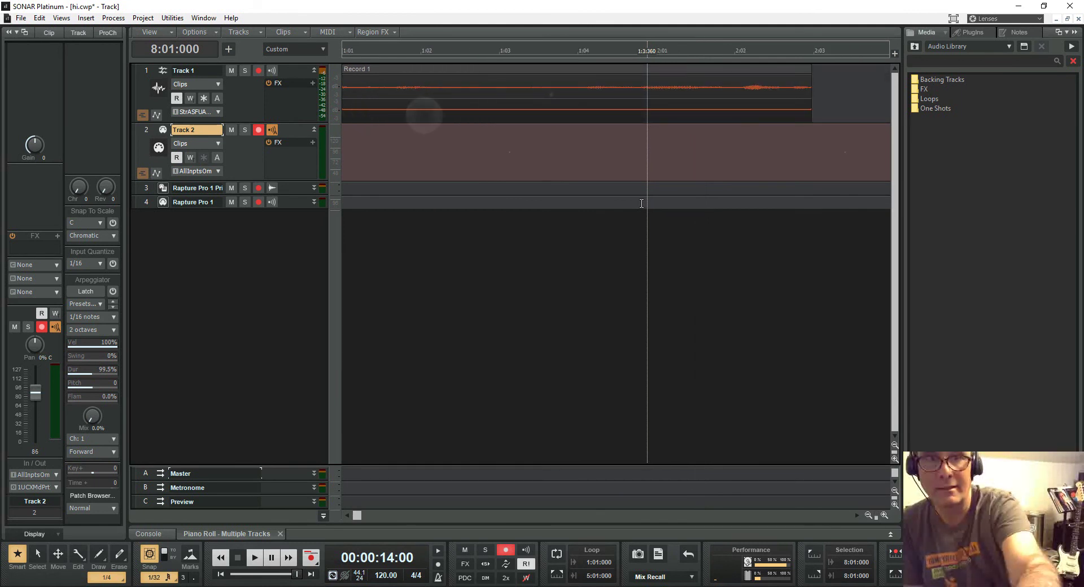
pyautogui.scroll(-2, 641, 203)
pyautogui.scroll(-1, 642, 203)
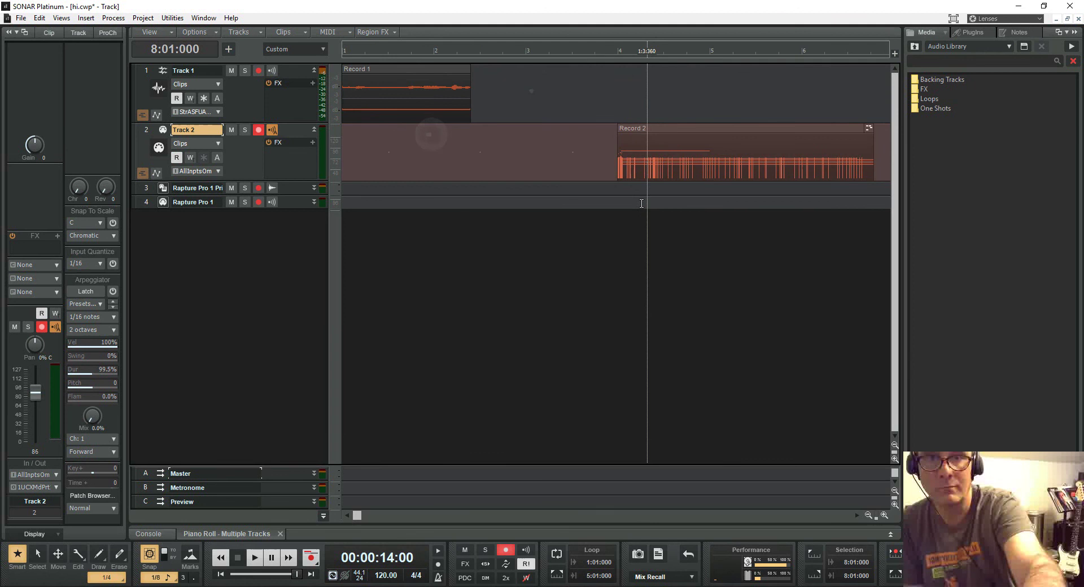
pyautogui.scroll(-1, 642, 204)
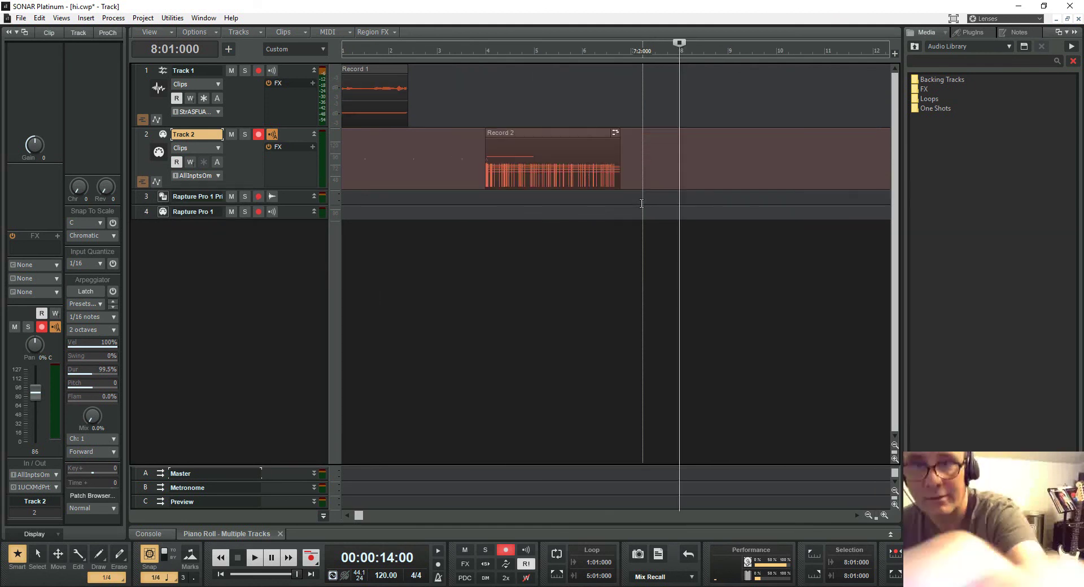
pyautogui.scroll(3, 642, 204)
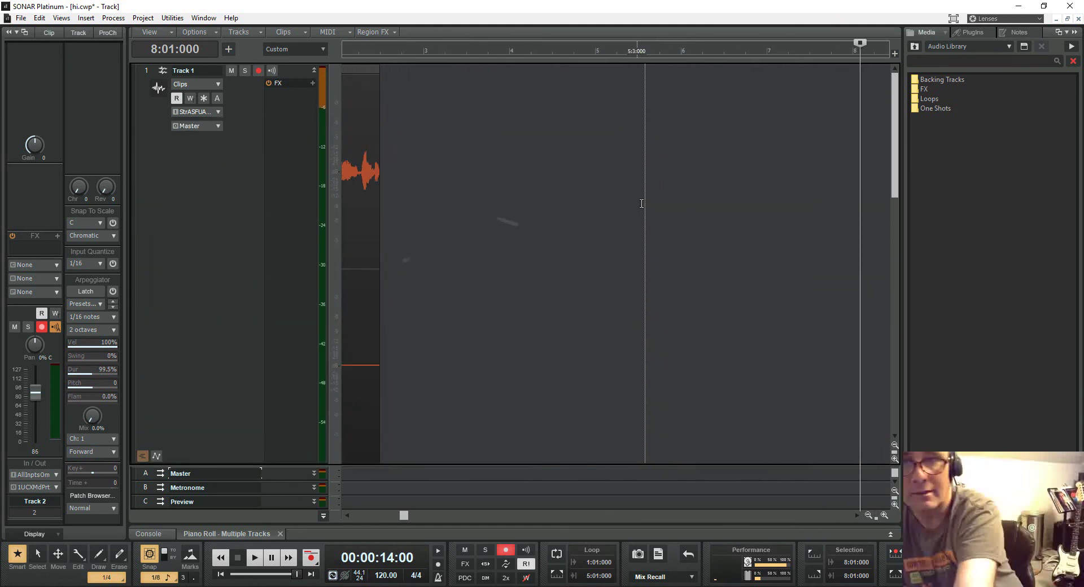
pyautogui.scroll(2, 641, 204)
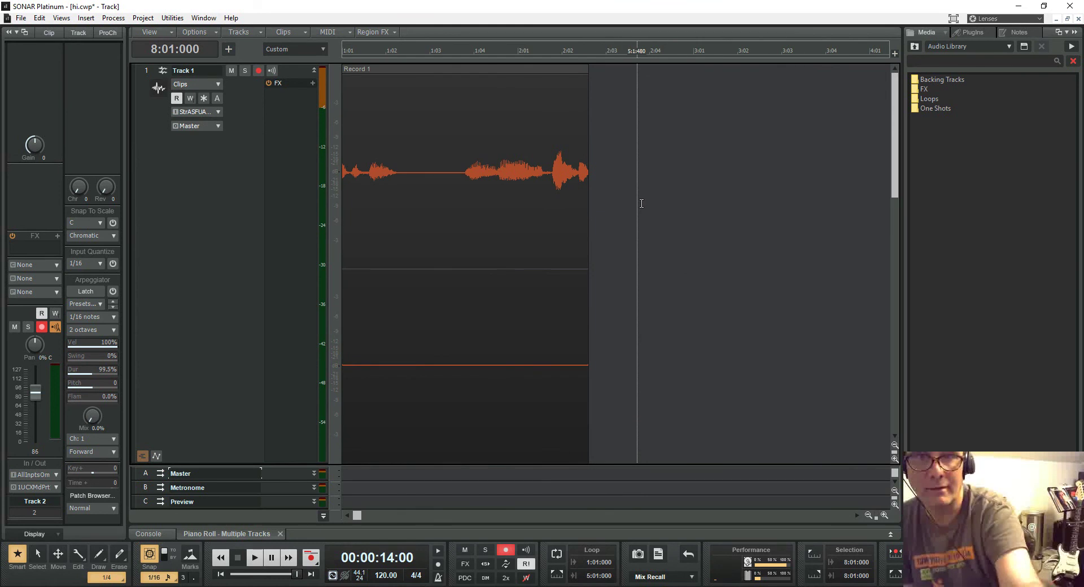
pyautogui.scroll(-3, 641, 203)
pyautogui.moveTo(519, 64); pyautogui.dragTo(519, 82)
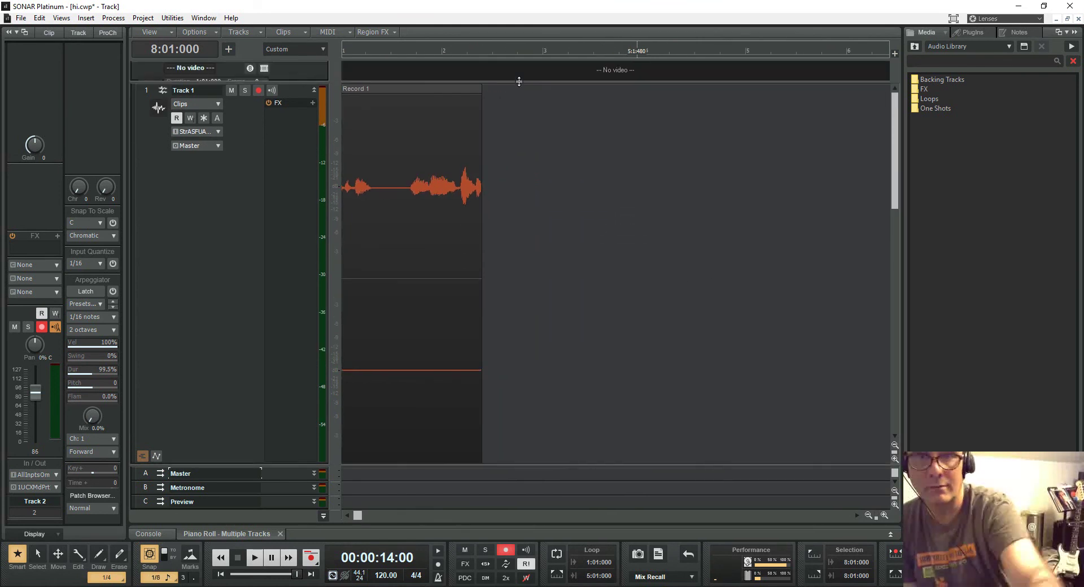
# Vary the track heights to compare the clips on Track 1 and Track 2, ending with Track 2 enlarged.
pyautogui.hotkey('ctrl', 'Up')
pyautogui.hotkey('ctrl', 'Up')
pyautogui.hotkey('ctrl', 'Up')
pyautogui.hotkey('ctrl', 'Up')
pyautogui.hotkey('ctrl', 'Up')
pyautogui.hotkey('ctrl', 'Up')
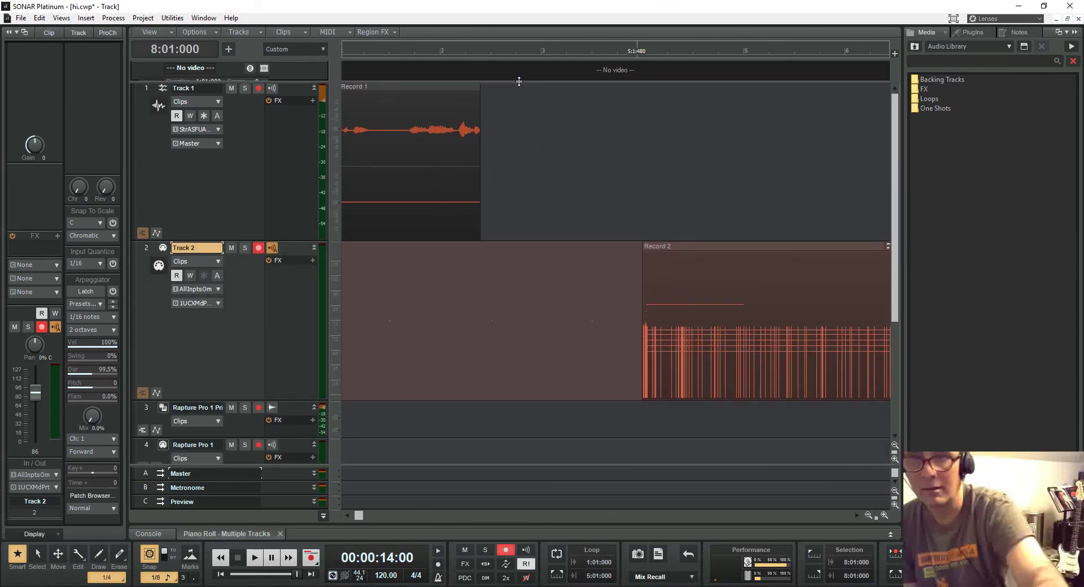
pyautogui.hotkey('shift', 'z')
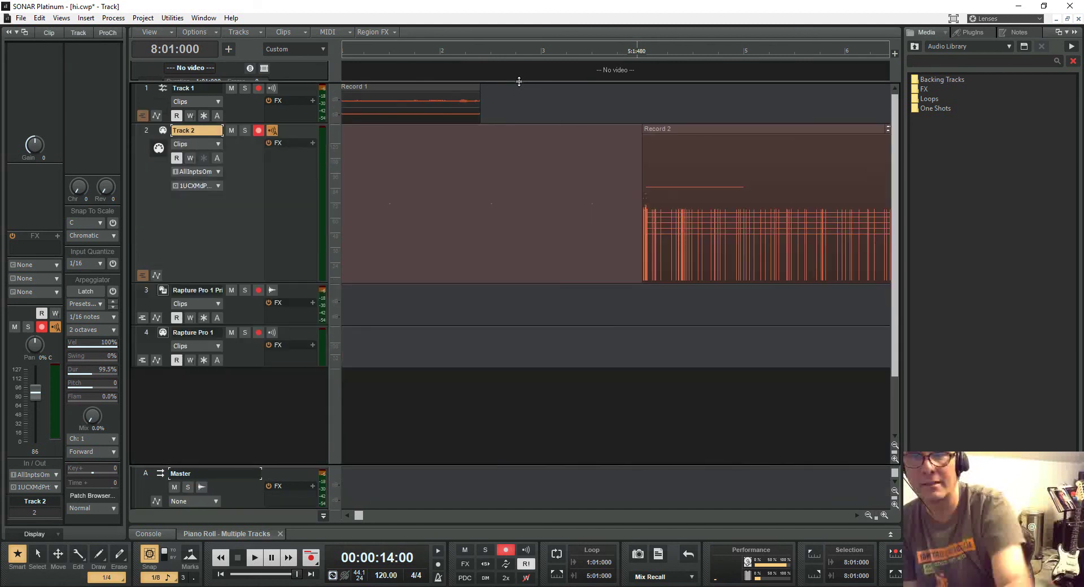
pyautogui.hotkey('ctrl', 'Down')
pyautogui.hotkey('ctrl', 'Down')
pyautogui.hotkey('ctrl', 'Down')
pyautogui.hotkey('ctrl', 'Down')
pyautogui.hotkey('ctrl', 'Down')
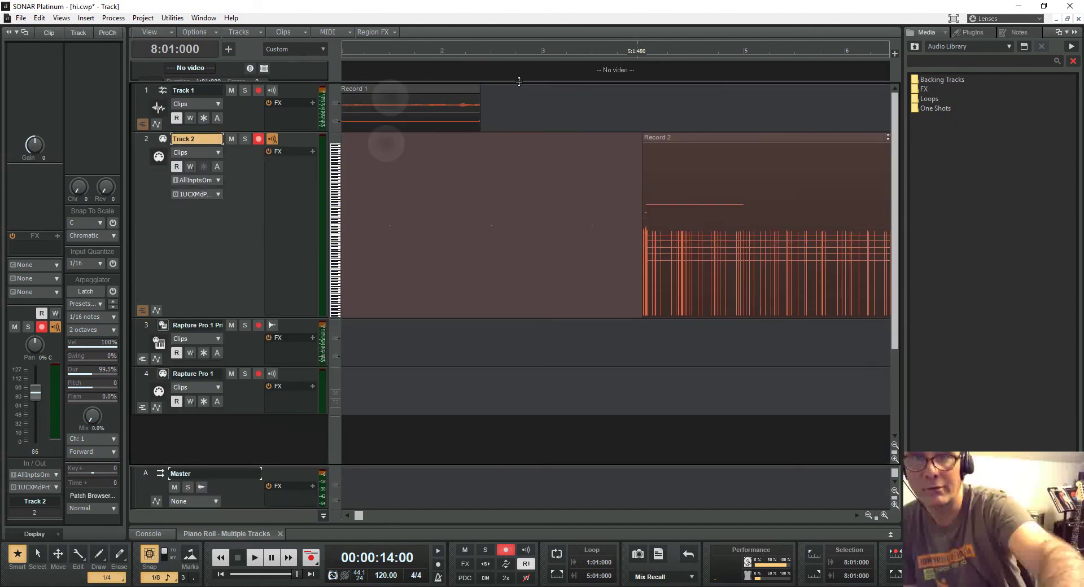
pyautogui.hotkey('ctrl', 'Down')
pyautogui.hotkey('ctrl', 'Down')
pyautogui.hotkey('ctrl', 'Down')
pyautogui.hotkey('ctrl', 'Down')
pyautogui.hotkey('ctrl', 'Down')
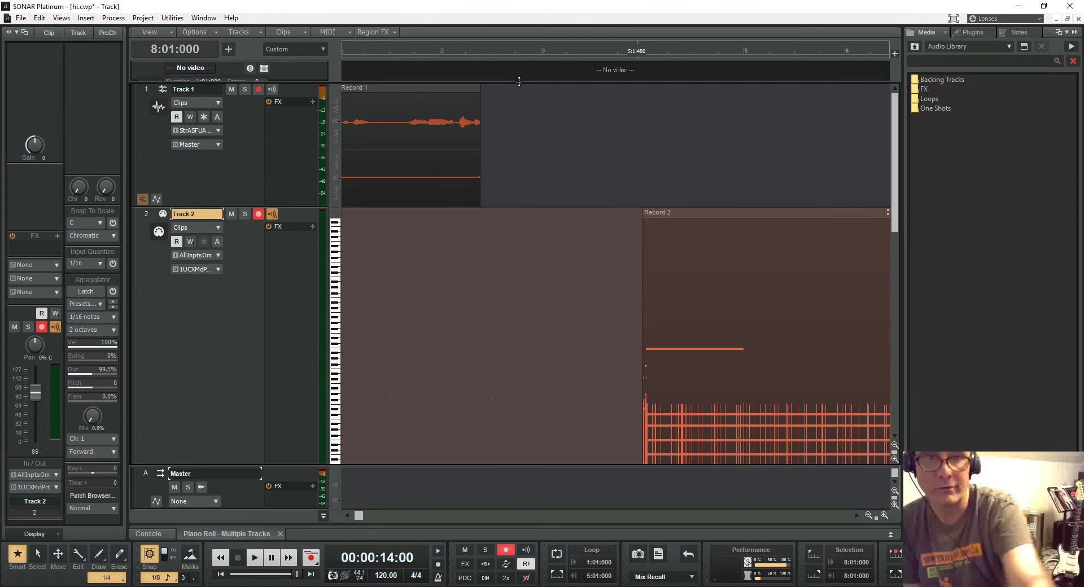
# Bring the whole Record 2 clip into view and inspect it at smaller and larger track heights.
pyautogui.hscroll(3, 519, 82)
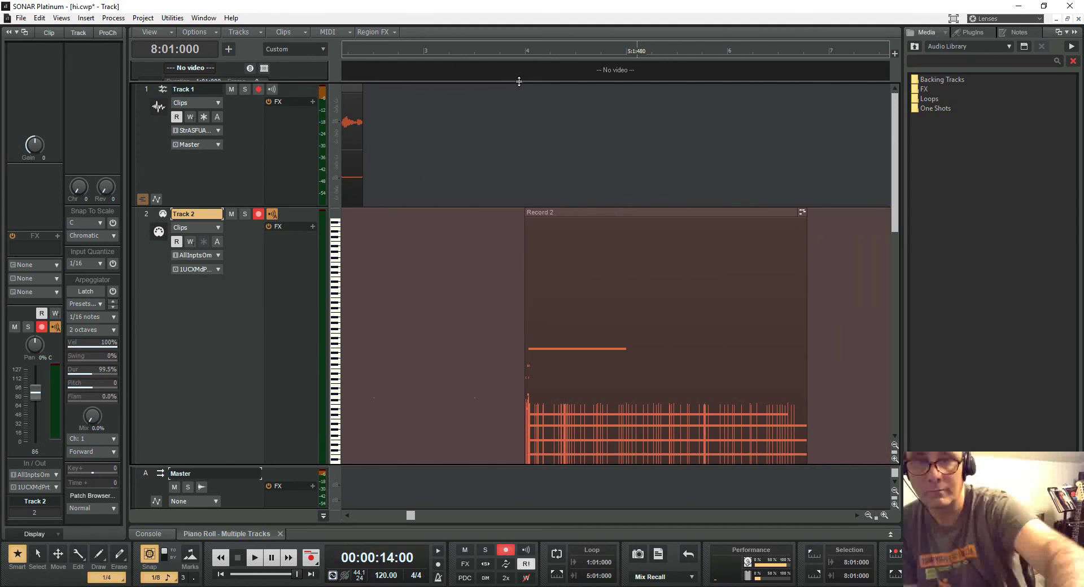
pyautogui.hotkey('ctrl', 'Down')
pyautogui.hotkey('ctrl', 'Down')
pyautogui.hotkey('ctrl', 'Down')
pyautogui.hotkey('ctrl', 'Down')
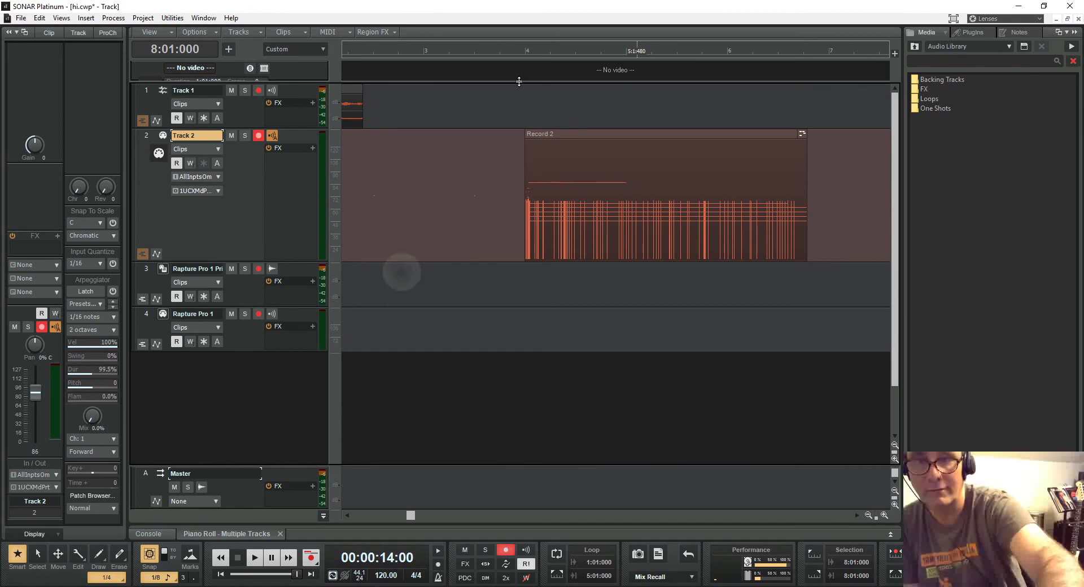
pyautogui.hotkey('ctrl', 'Up')
pyautogui.hotkey('ctrl', 'Up')
pyautogui.hotkey('ctrl', 'Up')
pyautogui.hotkey('ctrl', 'Up')
pyautogui.hotkey('ctrl', 'Up')
pyautogui.hotkey('ctrl', 'Up')
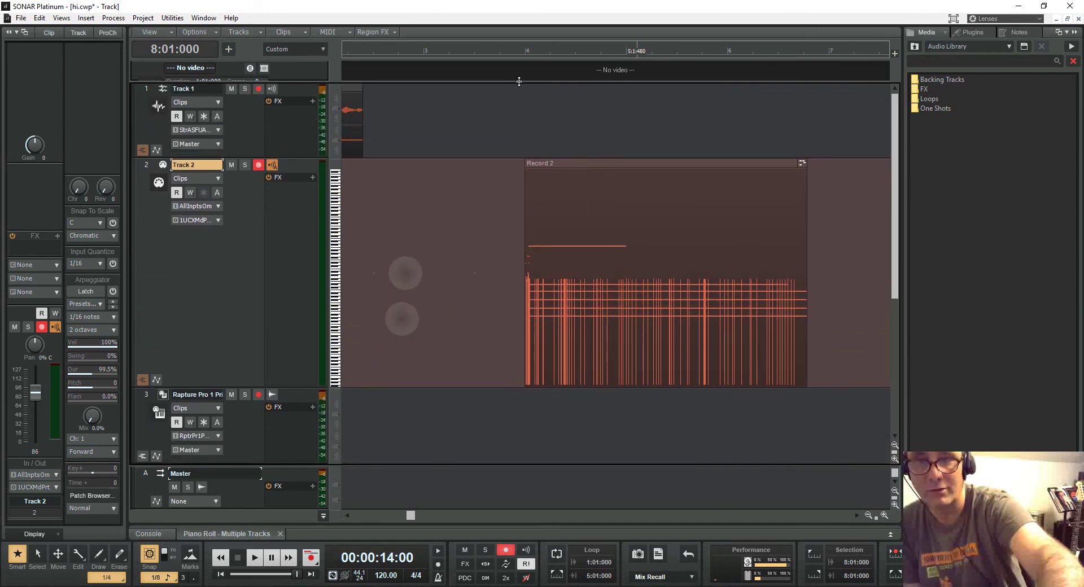
# Compare the Record 2 clip at reduced and enlarged track heights, ending with all four tracks at a compact height.
pyautogui.hotkey('ctrl', 'Down')
pyautogui.hotkey('ctrl', 'Down')
pyautogui.hotkey('ctrl', 'Down')
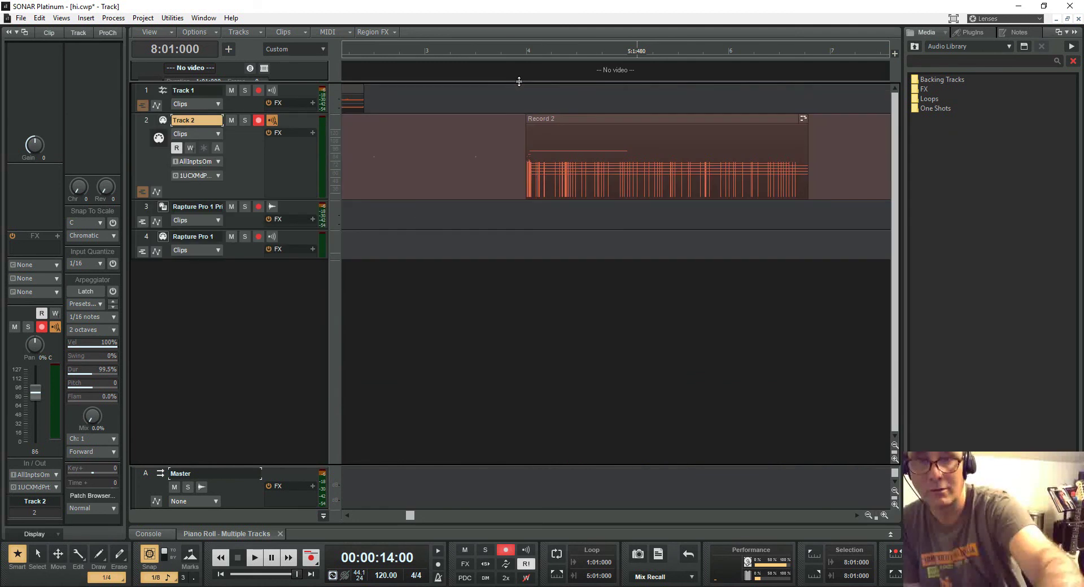
pyautogui.hotkey('ctrl', 'Up')
pyautogui.hotkey('ctrl', 'Up')
pyautogui.hotkey('ctrl', 'Up')
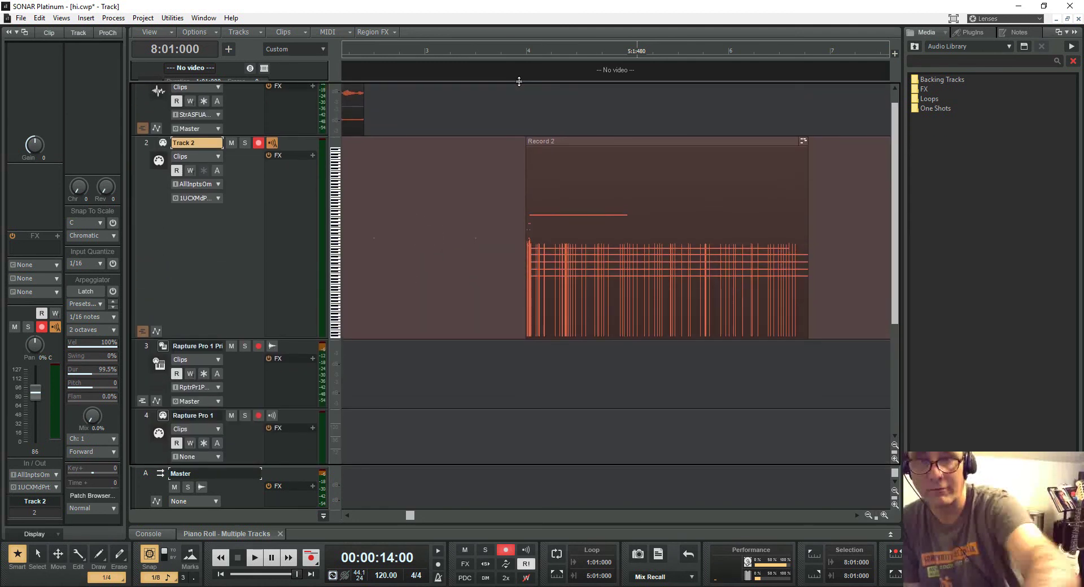
pyautogui.hotkey('ctrl', 'Down')
pyautogui.hotkey('ctrl', 'Down')
pyautogui.hotkey('ctrl', 'Down')
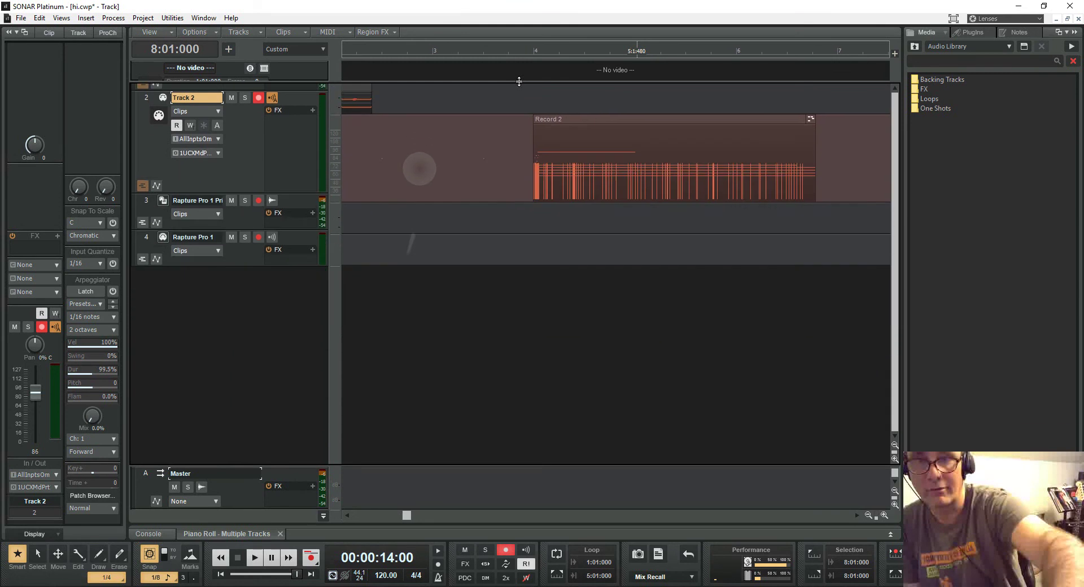
pyautogui.hotkey('ctrl', 'Down')
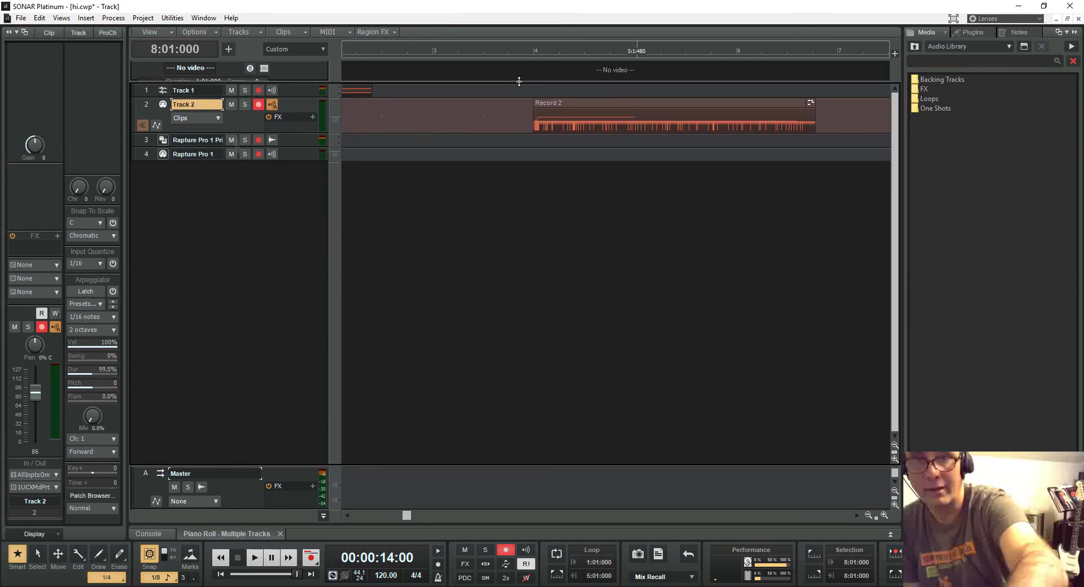
# Examine the Record 2 clip closer along the timeline, enlarge the tracks, and widen the view to about bars 2 to 19.
pyautogui.hotkey('ctrl', 'Right')
pyautogui.hotkey('ctrl', 'Right')
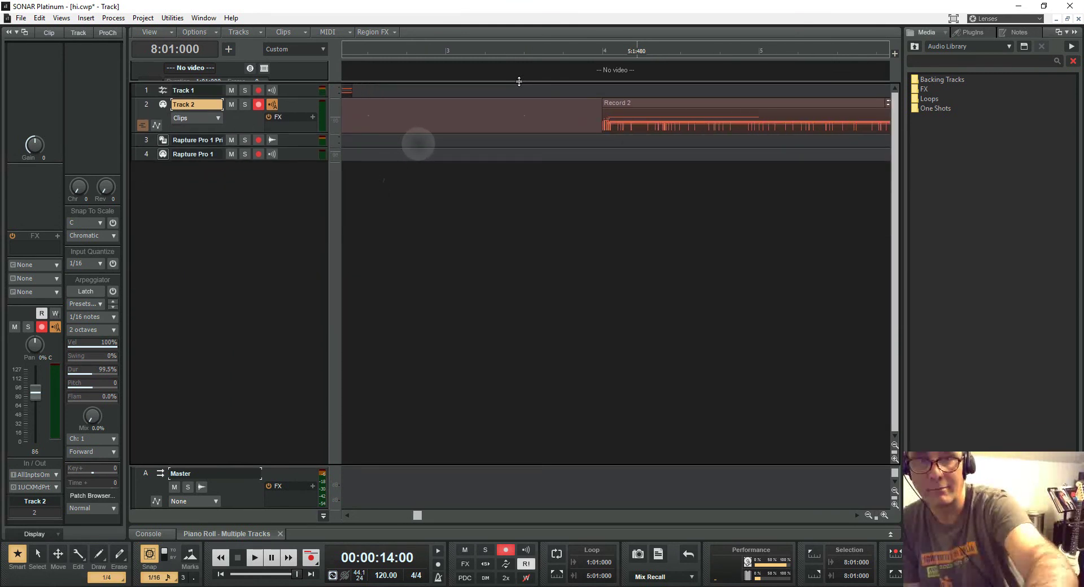
pyautogui.hotkey('ctrl', 'Up')
pyautogui.hotkey('ctrl', 'Up')
pyautogui.hotkey('ctrl', 'Up')
pyautogui.hotkey('ctrl', 'Up')
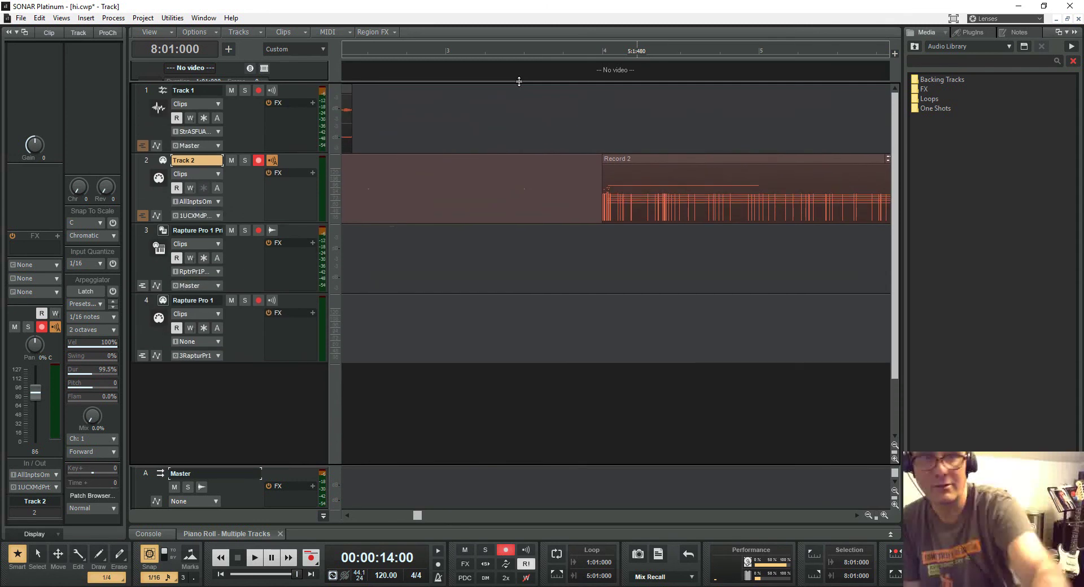
pyautogui.hotkey('ctrl', 'Left')
pyautogui.hotkey('ctrl', 'Left')
pyautogui.hotkey('ctrl', 'Left')
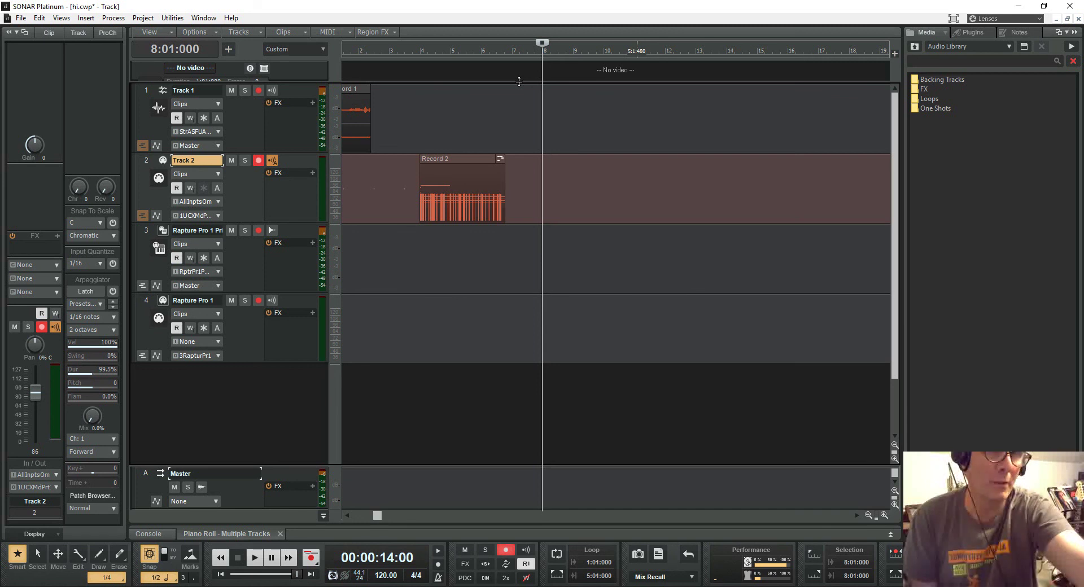
# Add the BT Equalizer GEQ12-3 audio effect to Track 1, bring its whole window into view, and close it.
pyautogui.hotkey('ctrl', 'alt', '2')
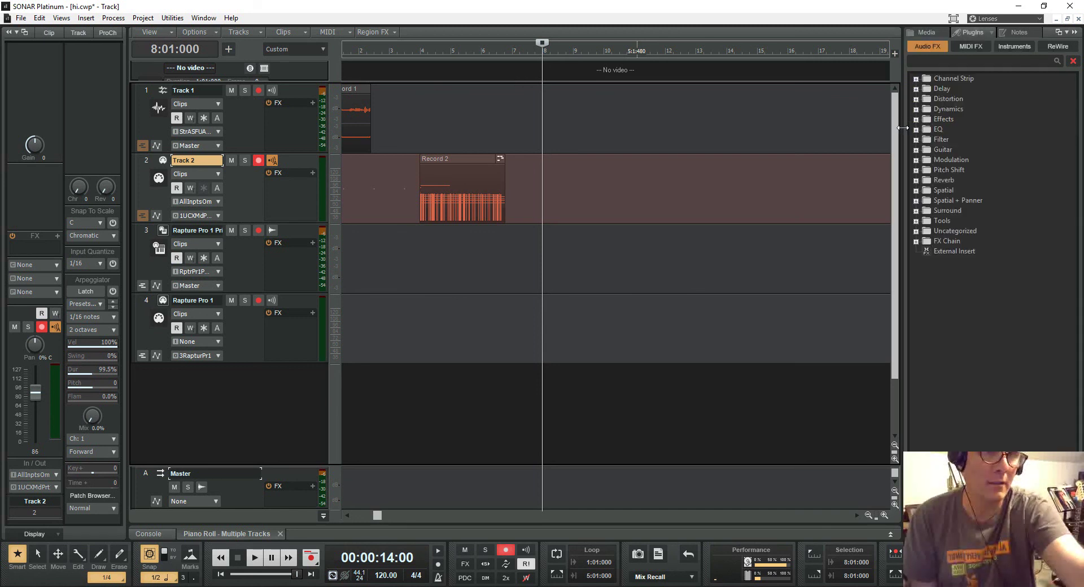
pyautogui.doubleClick(938, 129)
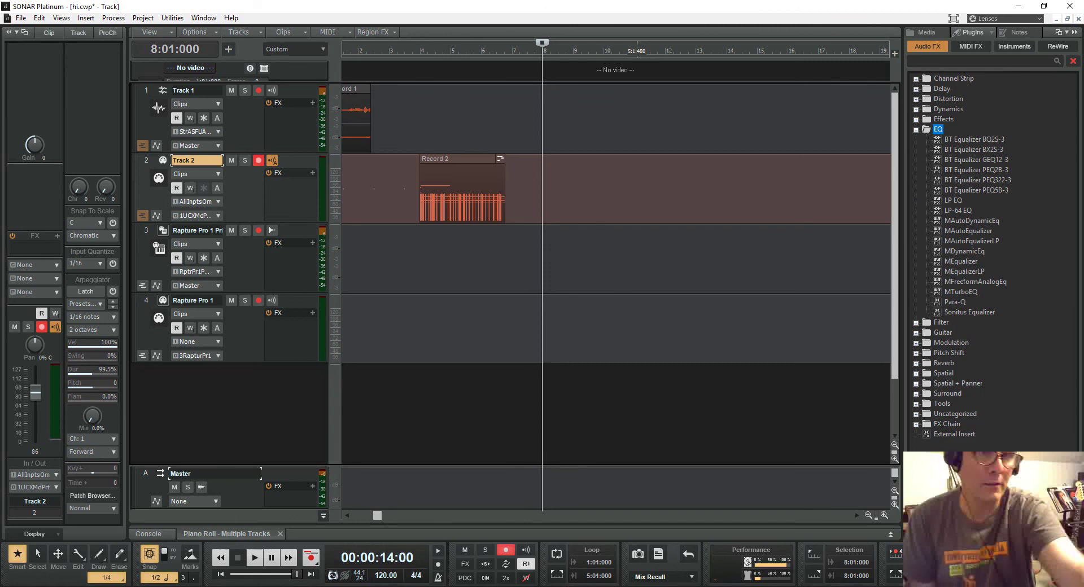
pyautogui.moveTo(976, 160); pyautogui.dragTo(294, 212)
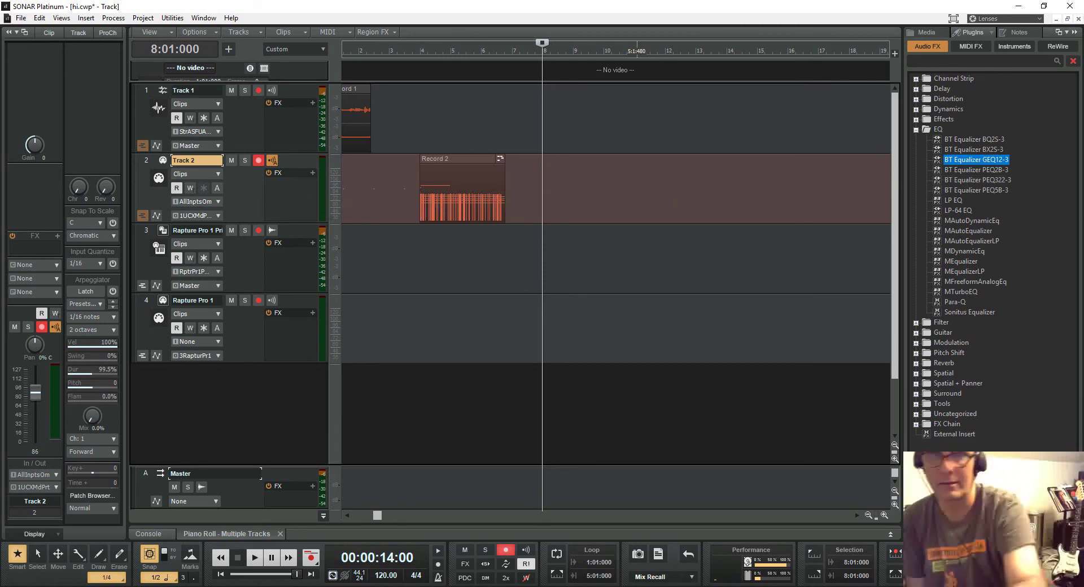
pyautogui.moveTo(976, 159); pyautogui.dragTo(291, 112)
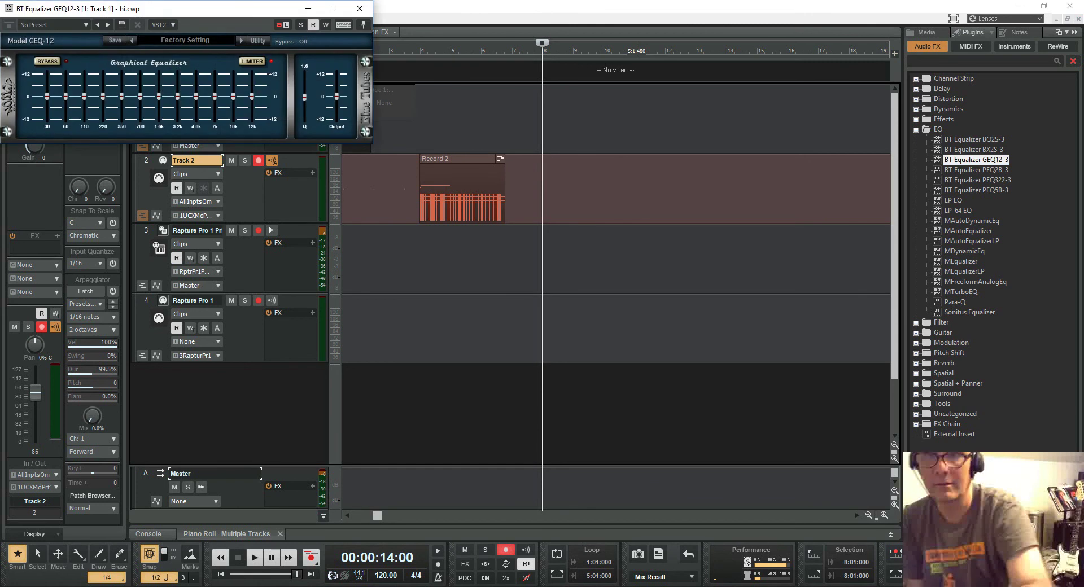
pyautogui.moveTo(333, 1); pyautogui.dragTo(663, 235)
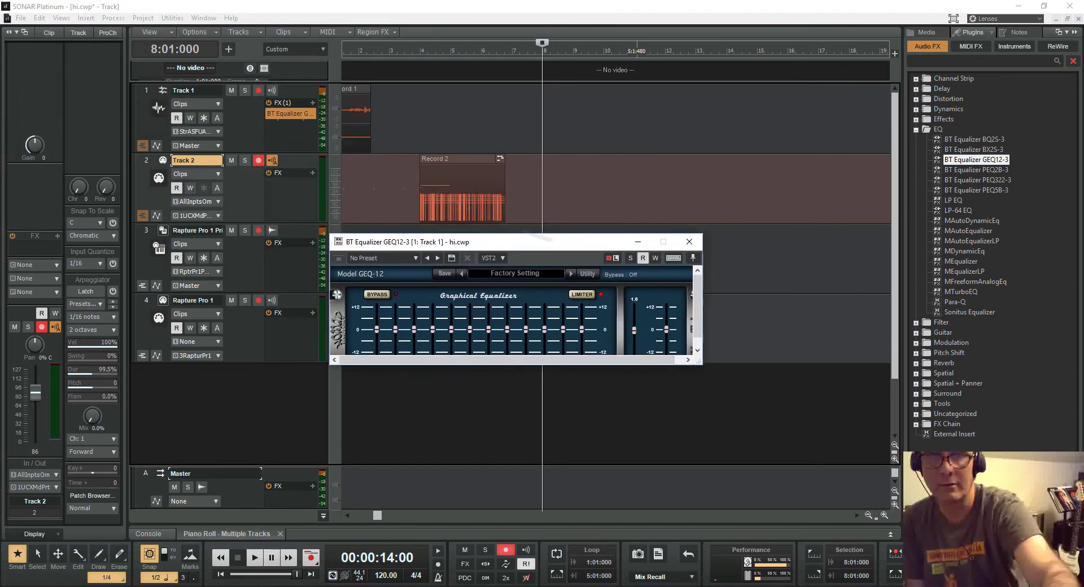
pyautogui.moveTo(567, 230); pyautogui.dragTo(567, 198)
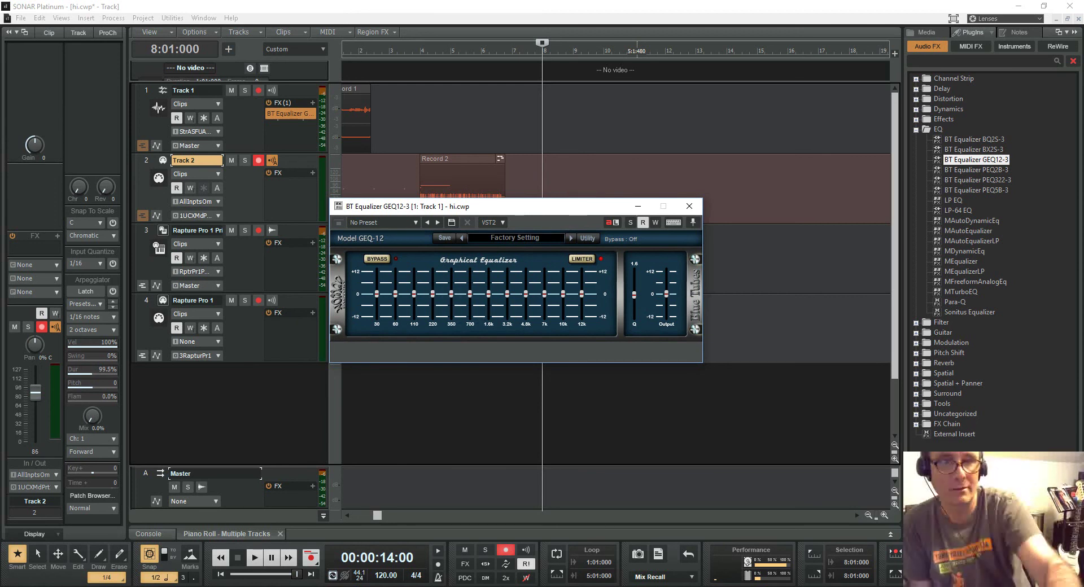
pyautogui.click(689, 206)
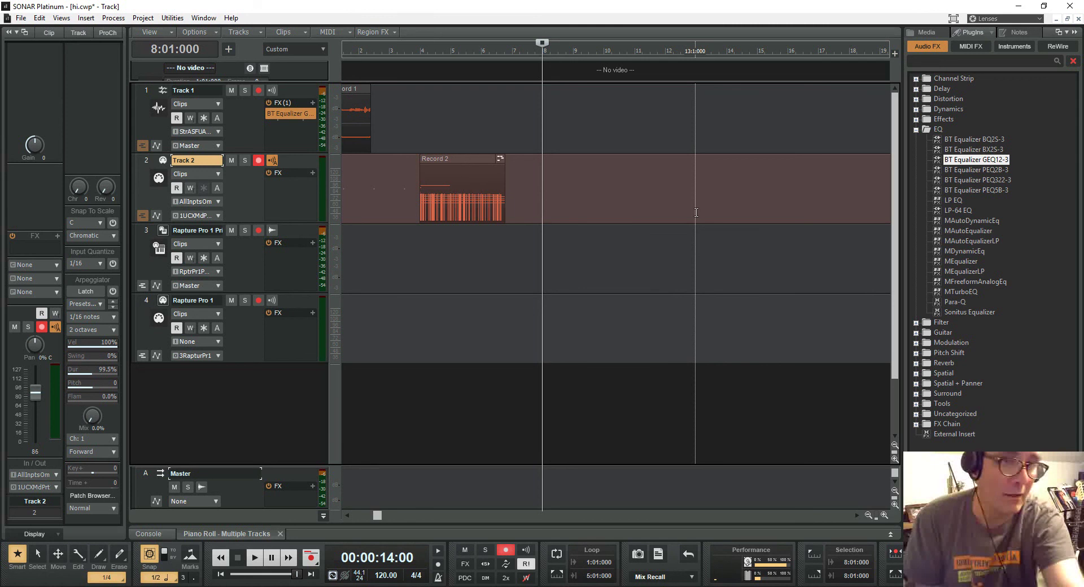
# Add the LP-64 EQ to Track 1 and create a cut of about 12.9 dB at about 120 Hz.
pyautogui.click(954, 200)
pyautogui.moveTo(959, 210); pyautogui.dragTo(271, 137)
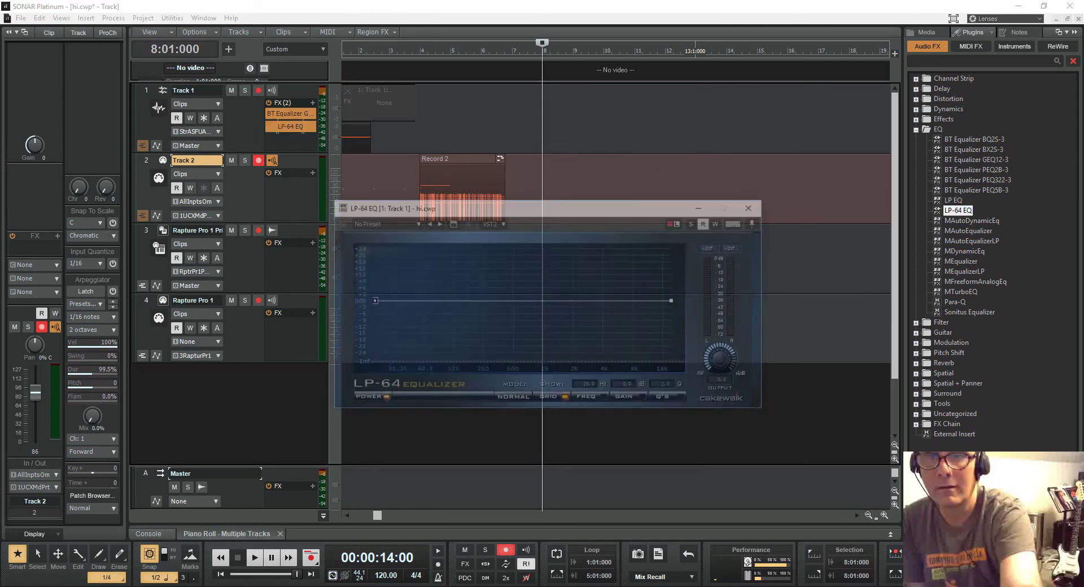
pyautogui.moveTo(411, 300); pyautogui.dragTo(450, 329)
pyautogui.moveTo(415, 298)
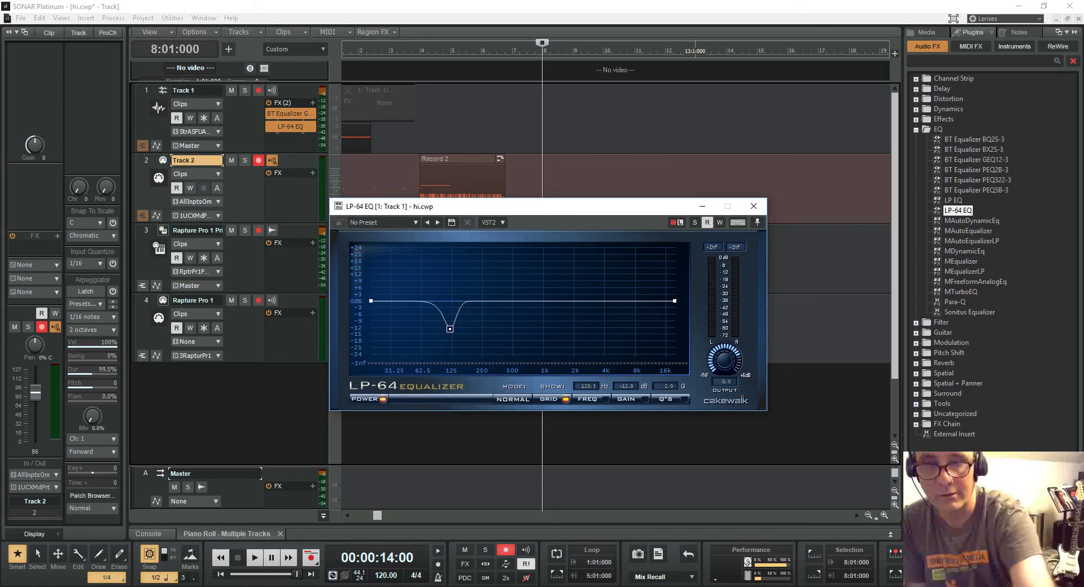
pyautogui.moveTo(450, 330)
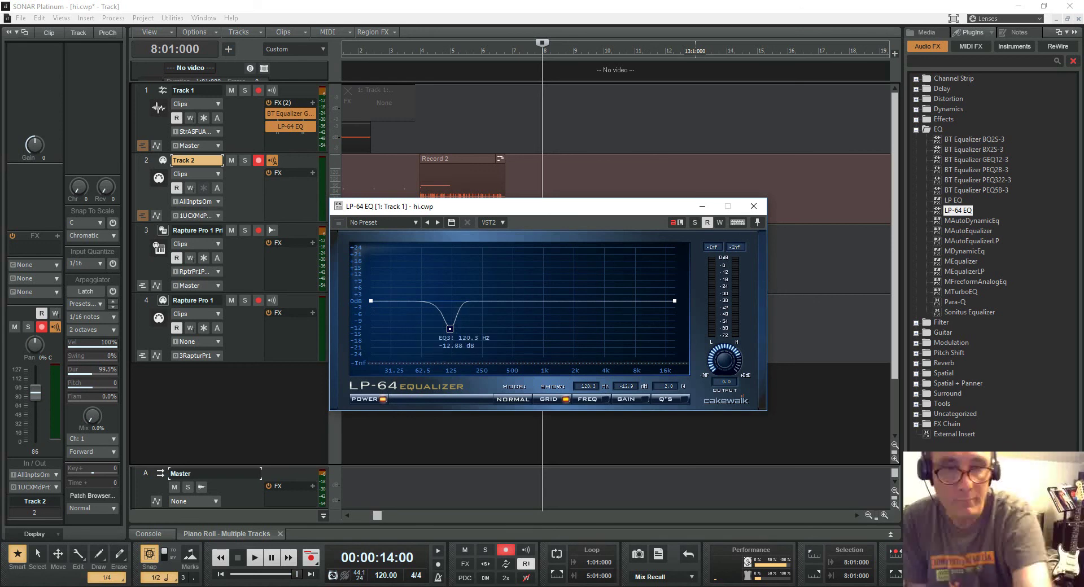
pyautogui.moveTo(621, 411); pyautogui.dragTo(621, 436)
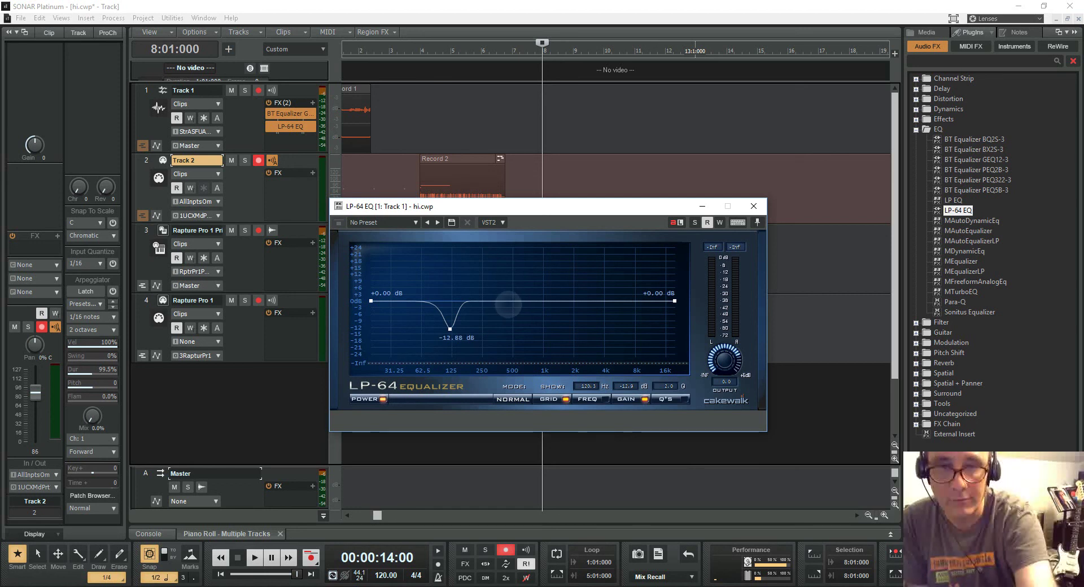
# Add an LP-64 EQ band boosted about 10.4 dB at about 733 Hz, widen its Q, and close the equalizer.
pyautogui.doubleClick(503, 300)
pyautogui.moveTo(502, 301); pyautogui.dragTo(529, 278)
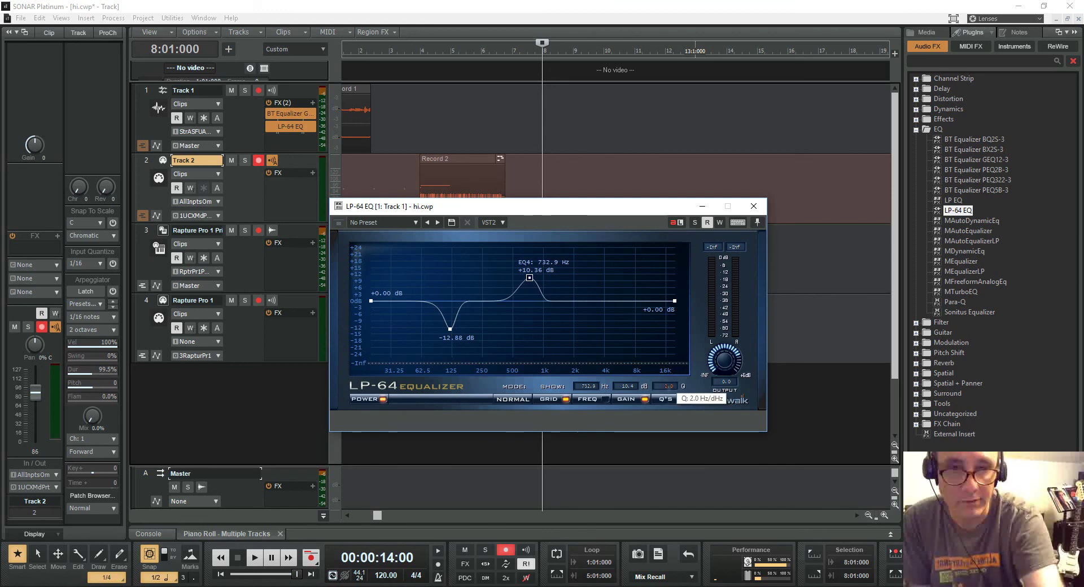
pyautogui.moveTo(669, 387); pyautogui.dragTo(668, 396)
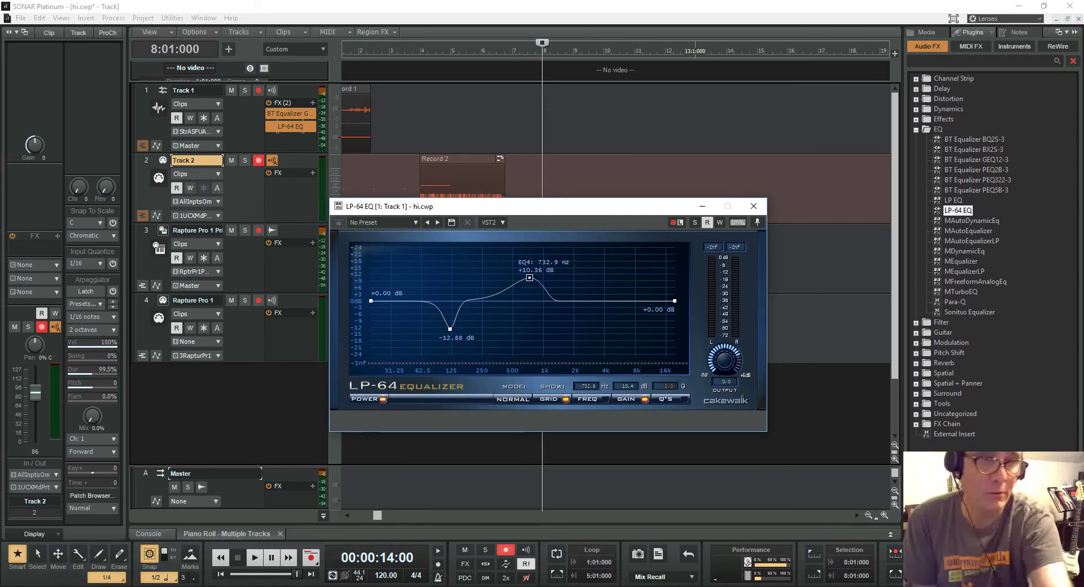
pyautogui.click(754, 206)
# Add the LP EQ to Track 1, move its window higher, and load the 7 Band Flat preset.
pyautogui.moveTo(954, 200); pyautogui.dragTo(276, 148)
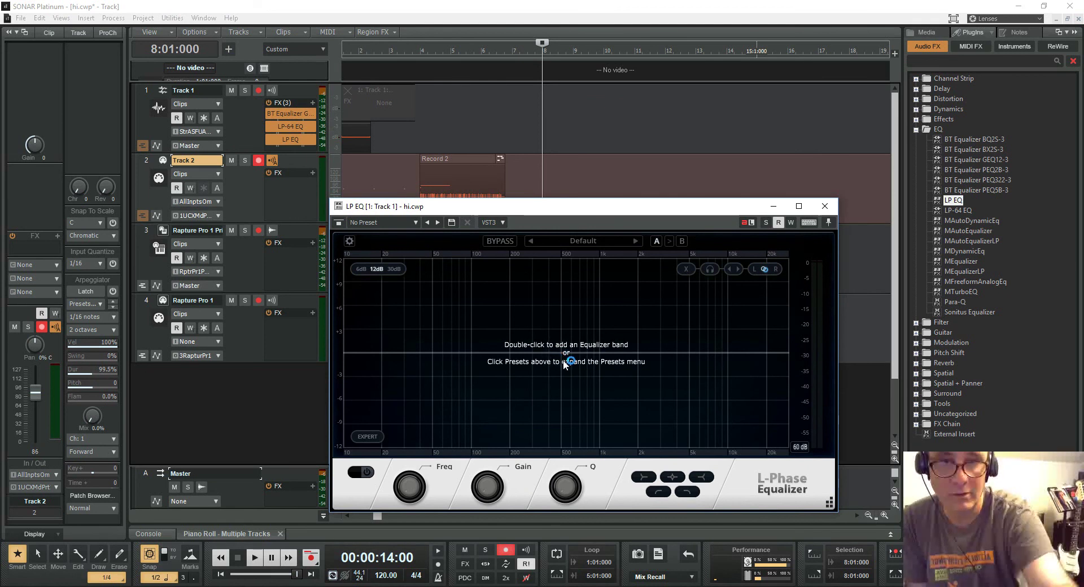
pyautogui.moveTo(564, 206); pyautogui.dragTo(590, 145)
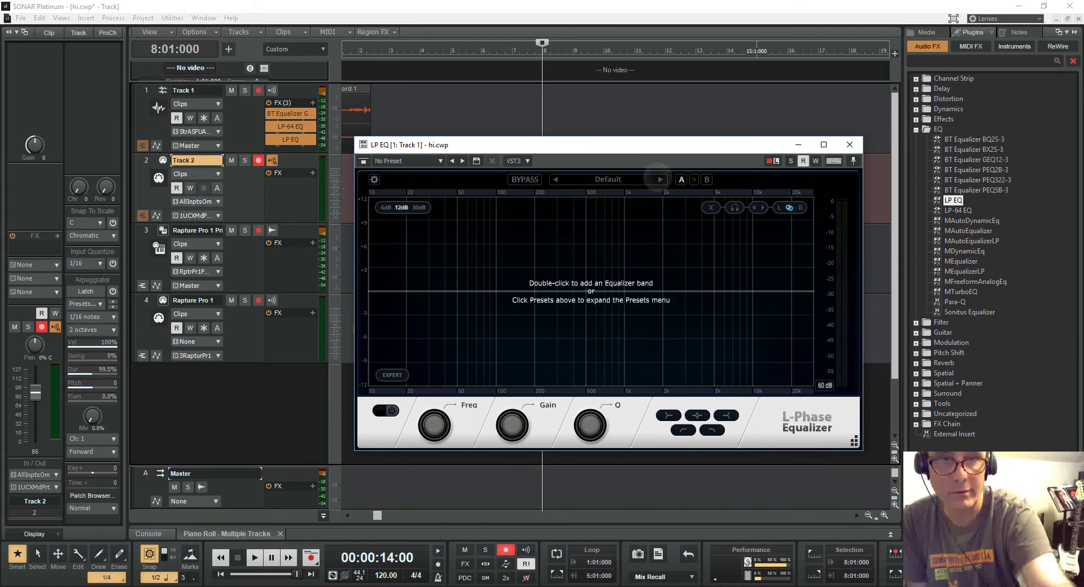
pyautogui.click(660, 179)
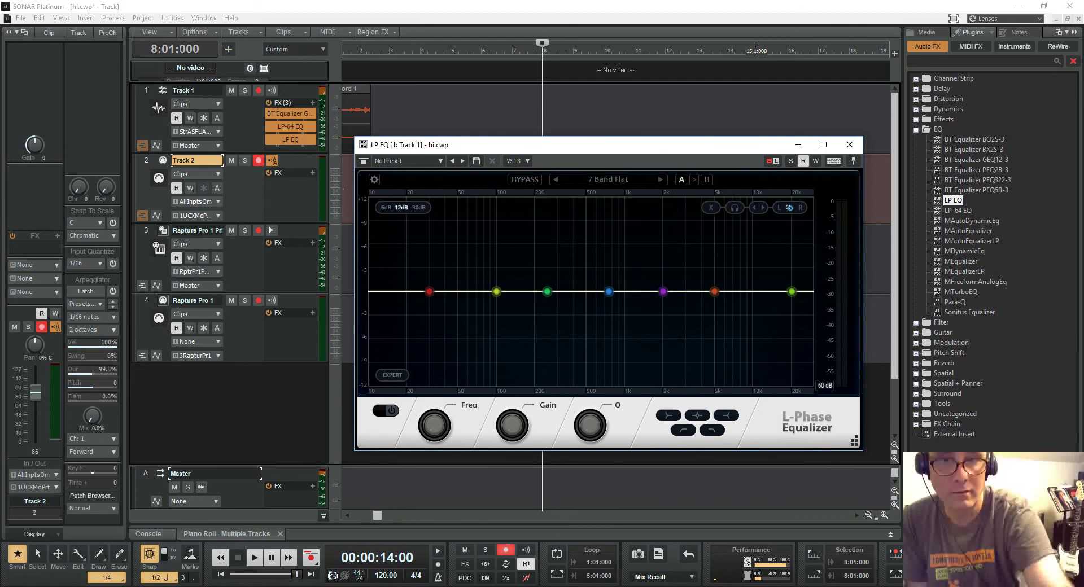
# Shape the LP EQ curve: cut the green band about 5.9 dB at 320 Hz, boost the blue band, and cut the purple band.
pyautogui.moveTo(547, 291); pyautogui.dragTo(563, 337)
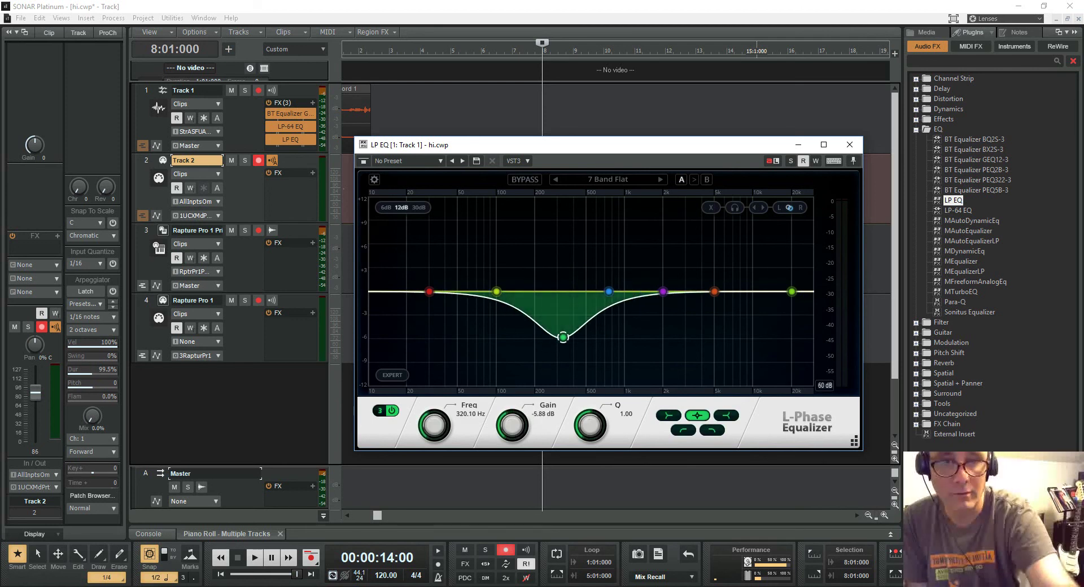
pyautogui.moveTo(609, 292); pyautogui.dragTo(645, 246)
pyautogui.moveTo(663, 292); pyautogui.dragTo(670, 336)
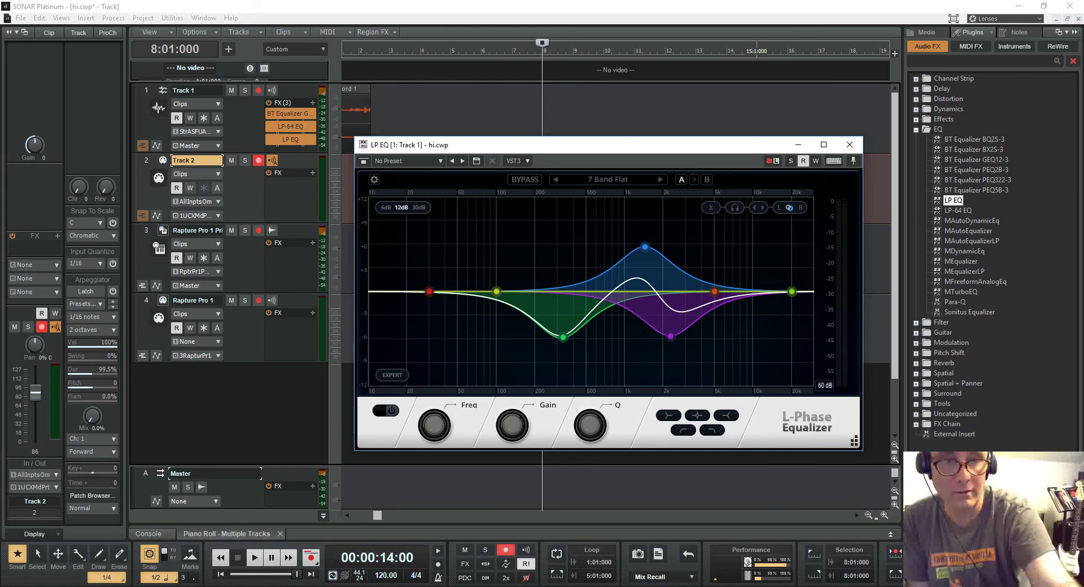
# Set the orange LP EQ band to about -1.8 dB at about 1988 Hz with a Q of 2.49.
pyautogui.moveTo(715, 292); pyautogui.dragTo(756, 306)
pyautogui.scroll(5, 756, 306)
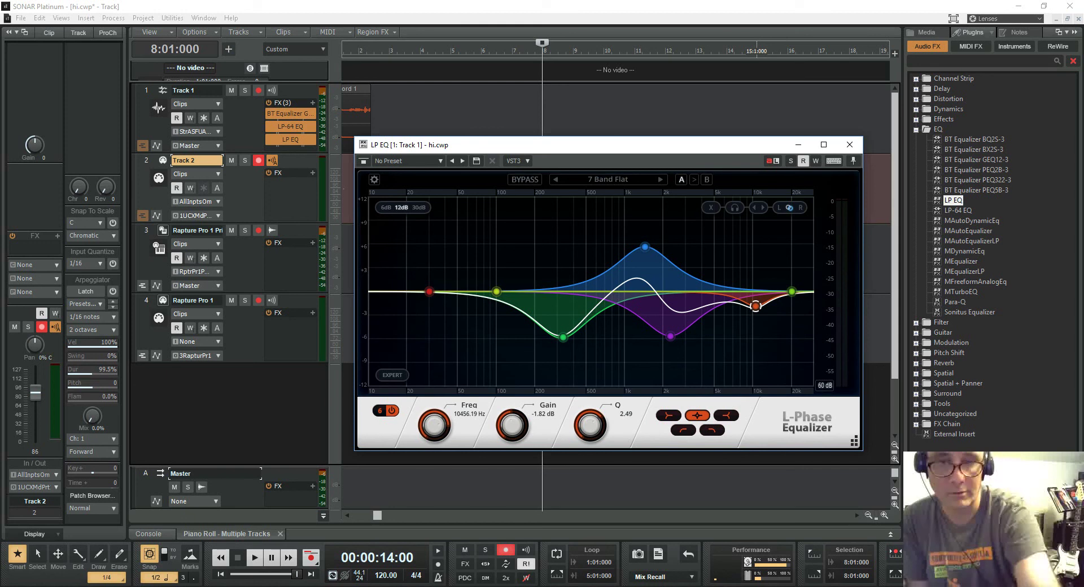
pyautogui.moveTo(756, 306); pyautogui.dragTo(664, 306)
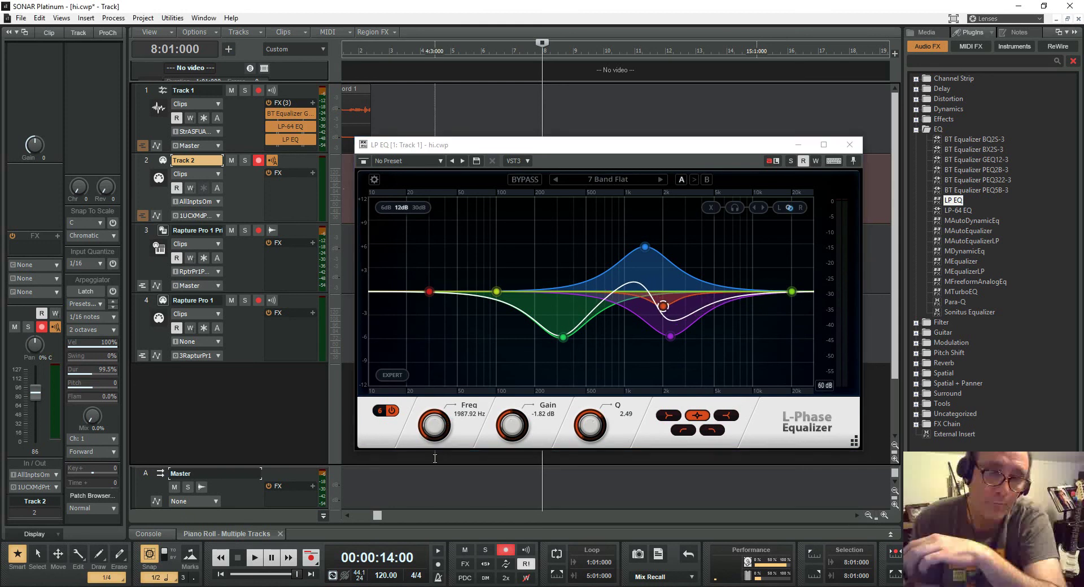